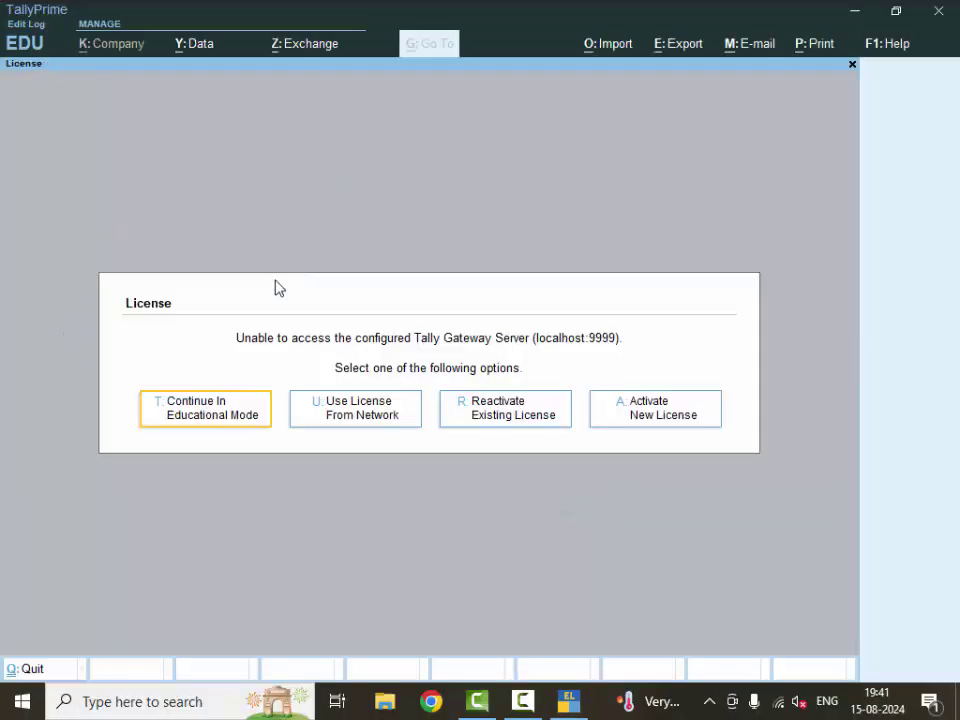
Step: Continue in Educational Mode and open the company New Creation with the 1-Apr-23 to 31-Mar-24 period
{"action": "left_click", "coordinate": [212, 420]}
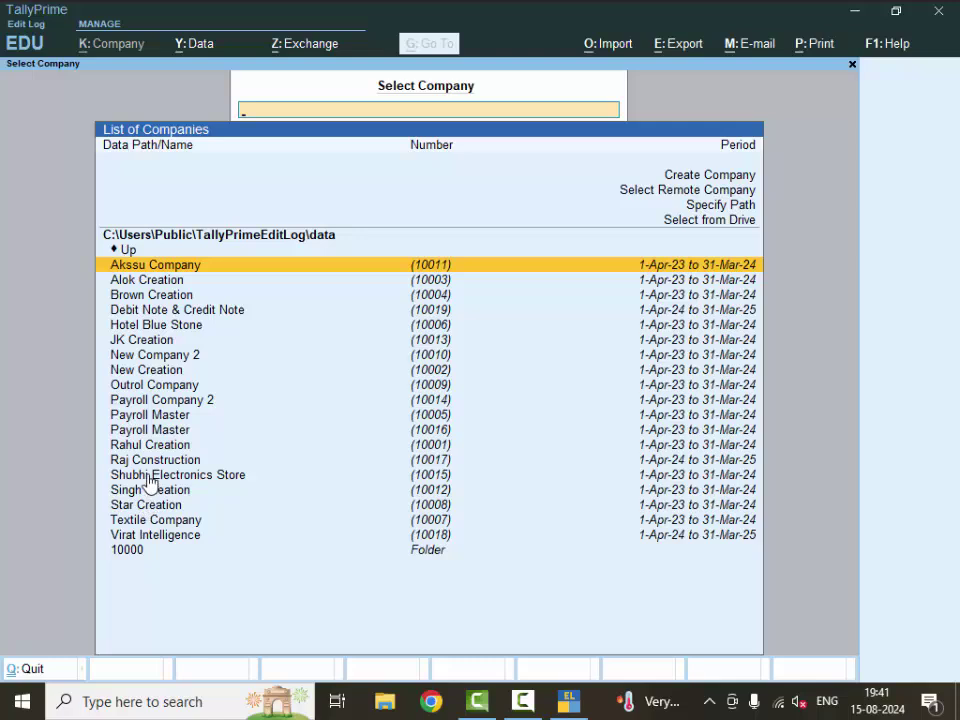
{"action": "left_click", "coordinate": [153, 372]}
{"action": "left_click", "coordinate": [153, 372]}
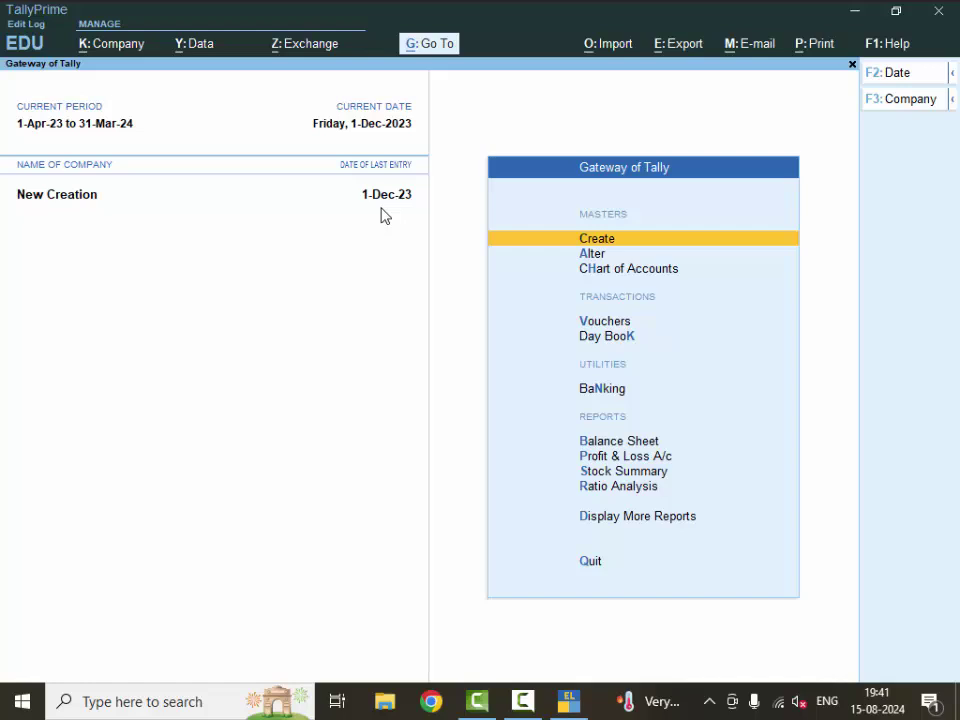
{"action": "key", "text": "F2"}
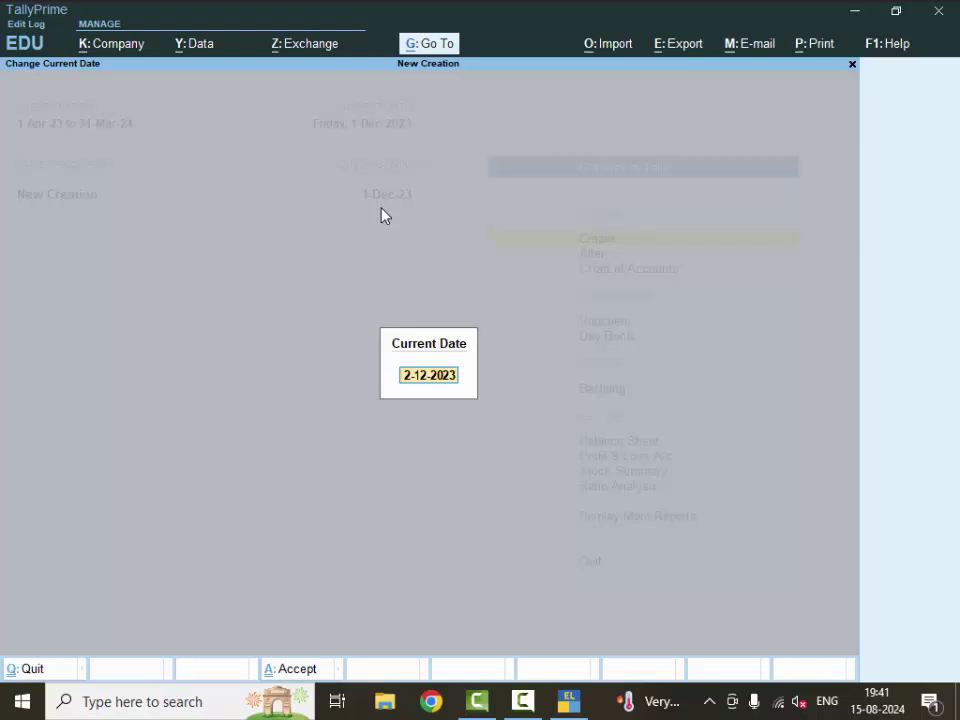
{"action": "type", "text": "15-824"}
{"action": "key", "text": "BackSpace"}
{"action": "key", "text": "BackSpace"}
{"action": "type", "text": "-24"}
{"action": "key", "text": "BackSpace"}
{"action": "key", "text": "BackSpace"}
{"action": "key", "text": "BackSpace"}
{"action": "key", "text": "BackSpace"}
{"action": "key", "text": "BackSpace"}
{"action": "key", "text": "BackSpace"}
{"action": "key", "text": "BackSpace"}
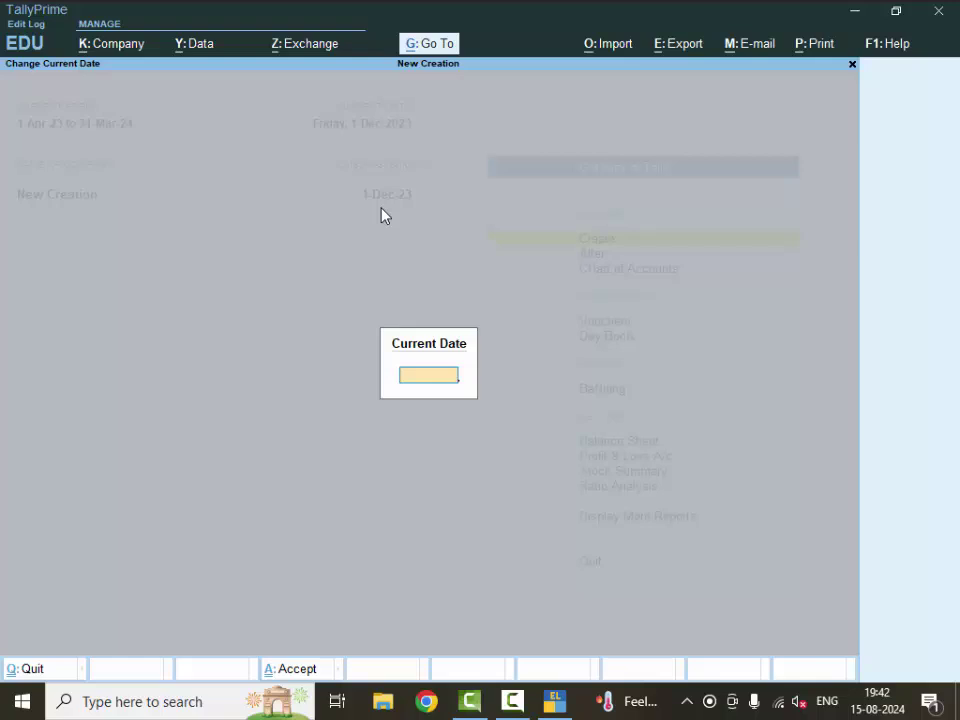
{"action": "type", "text": "1"}
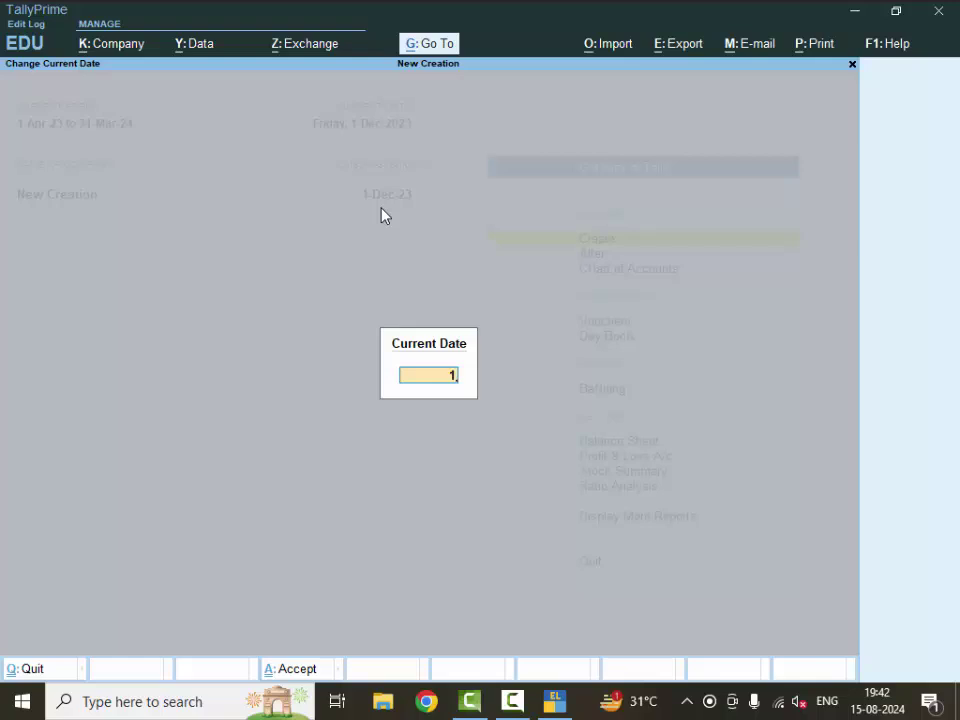
{"action": "type", "text": "-8-2024"}
{"action": "key", "text": "BackSpace"}
{"action": "key", "text": "Escape"}
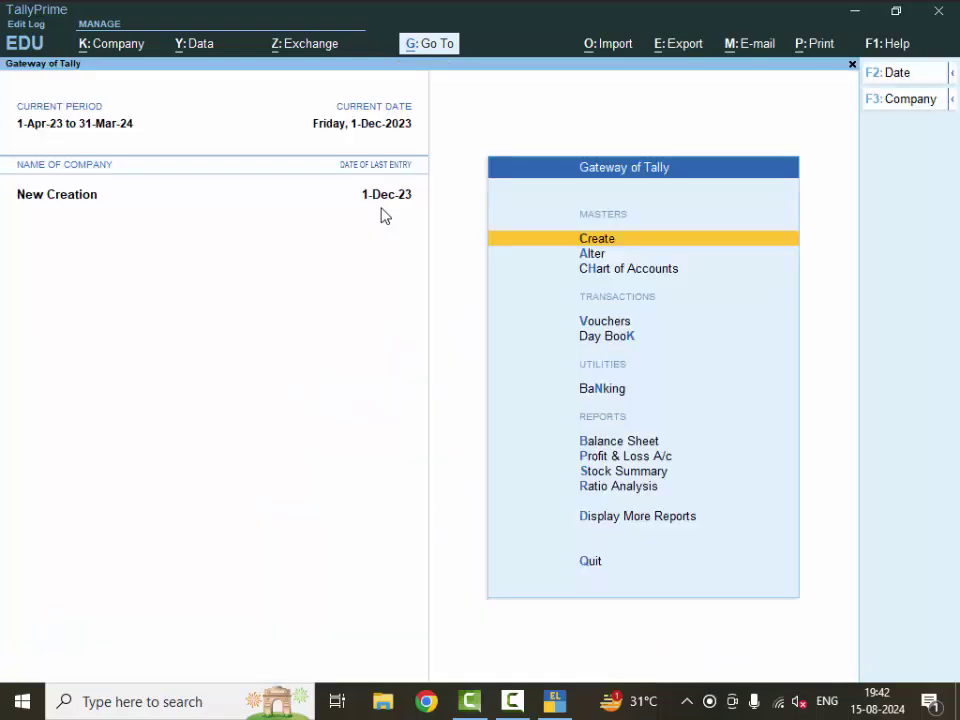
Step: Change the company's accounting period to run from 1-4-2024 to 31-3-2025
{"action": "key", "text": "alt"}
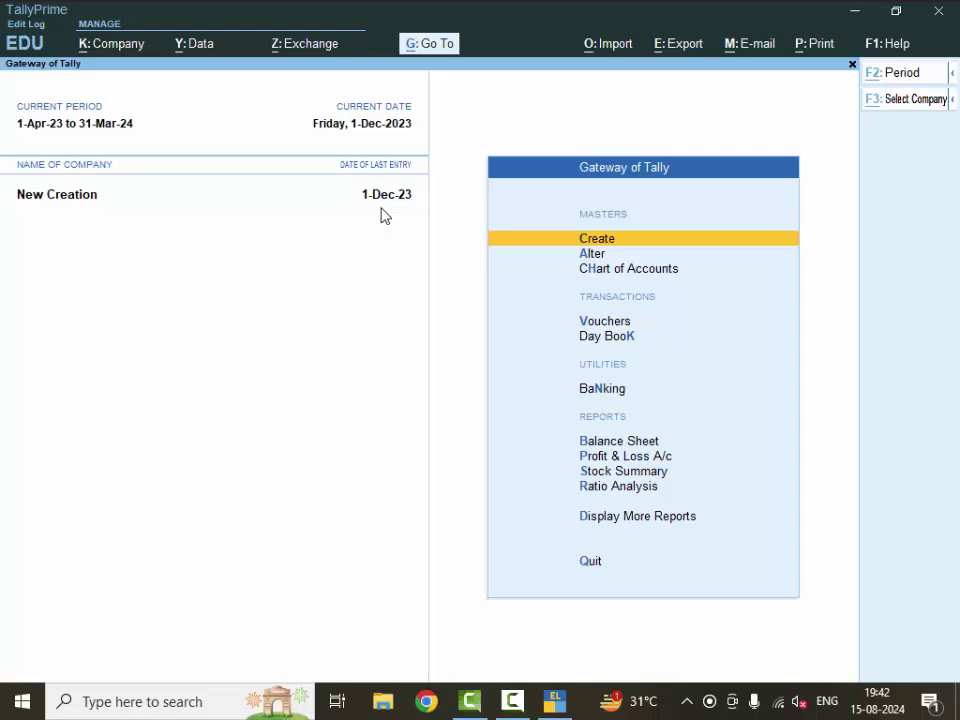
{"action": "key", "text": "alt+F2"}
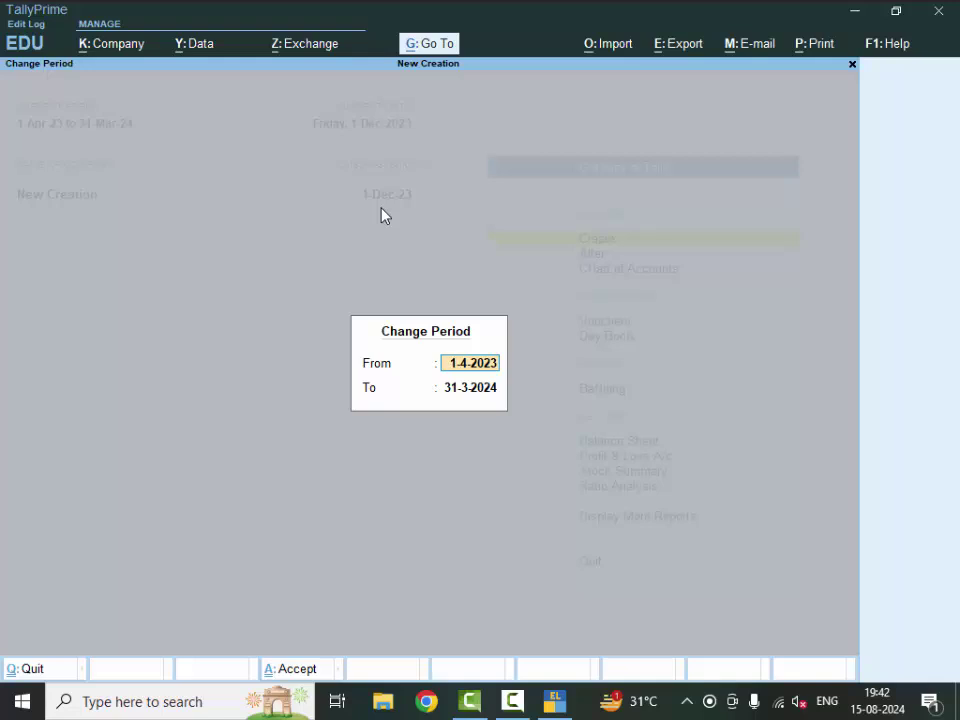
{"action": "type", "text": "1-40"}
{"action": "key", "text": "BackSpace"}
{"action": "type", "text": "-24"}
{"action": "key", "text": "Return"}
{"action": "type", "text": "3"}
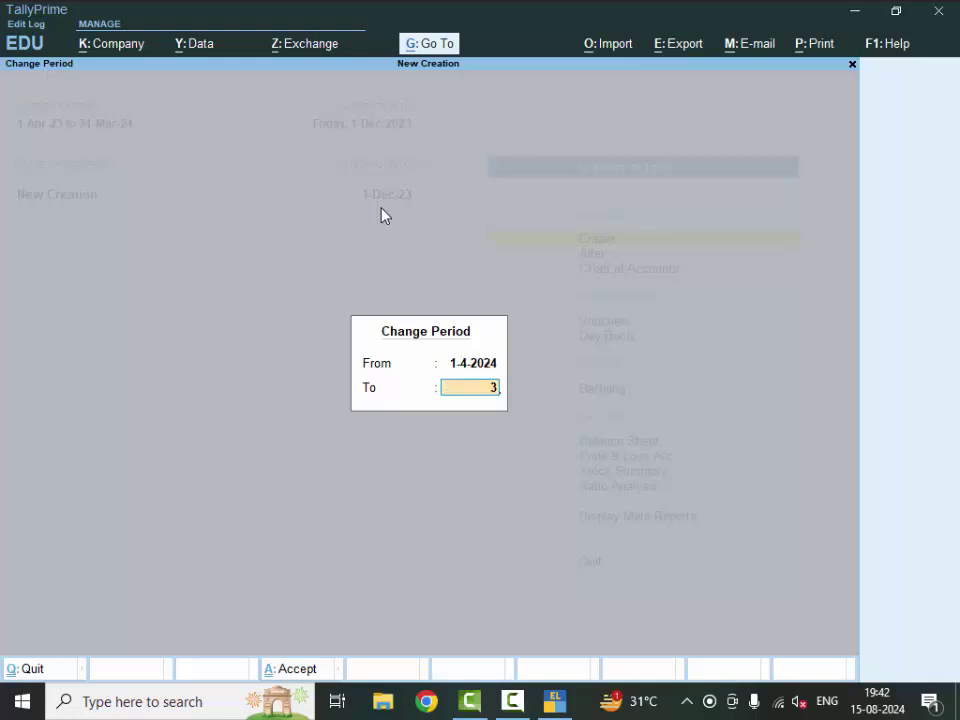
{"action": "type", "text": "1-3-25"}
{"action": "key", "text": "Return"}
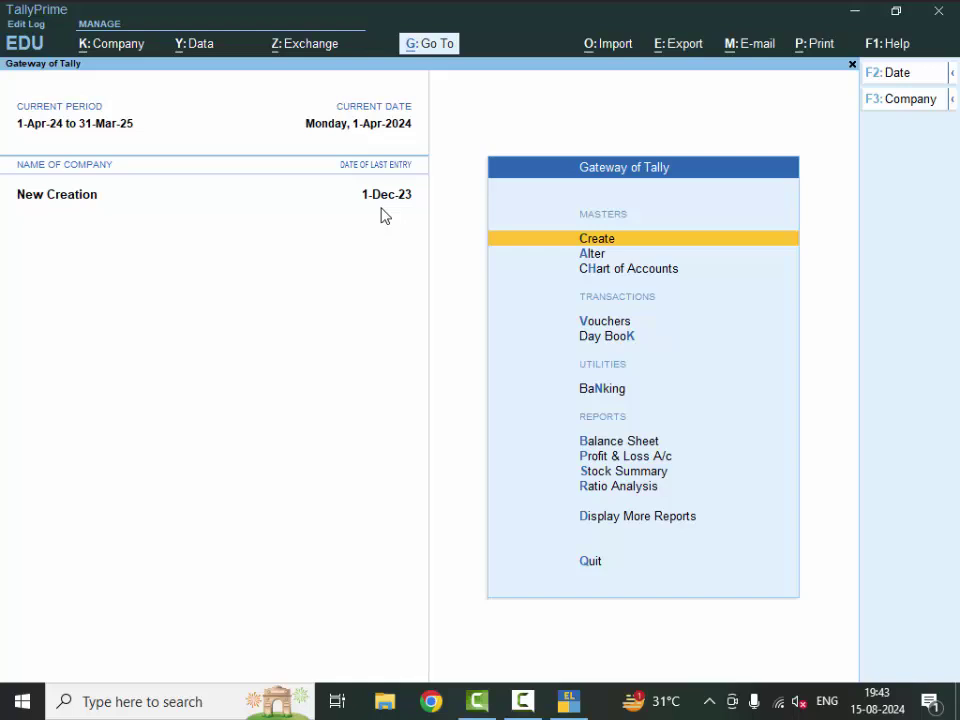
Step: Set the current date to 1-8-2024
{"action": "key", "text": "F2"}
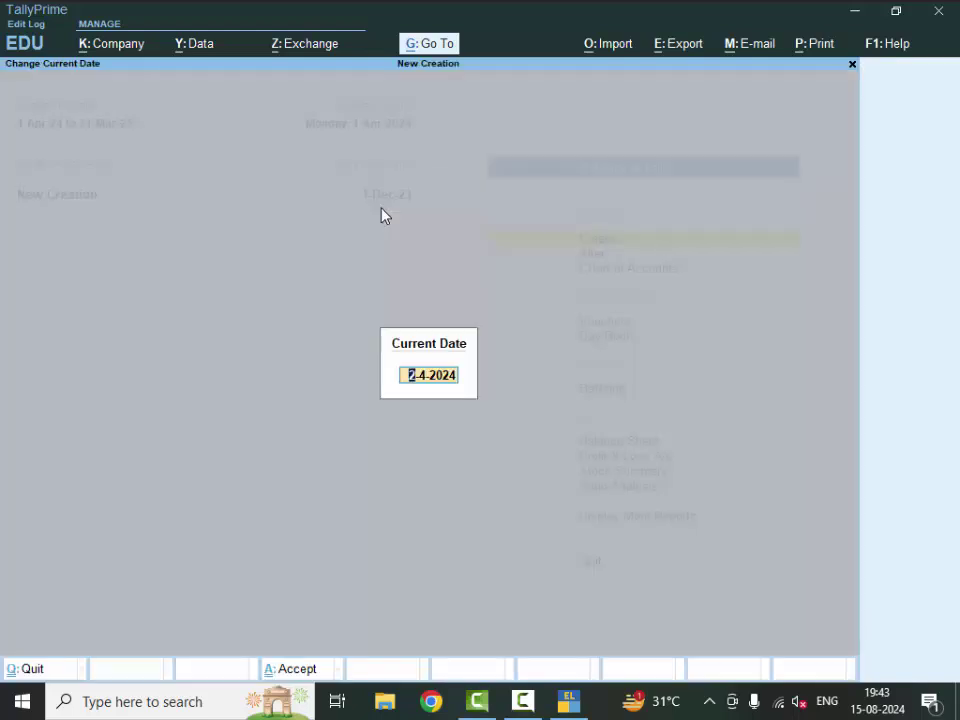
{"action": "type", "text": "1-8-24"}
{"action": "key", "text": "Return"}
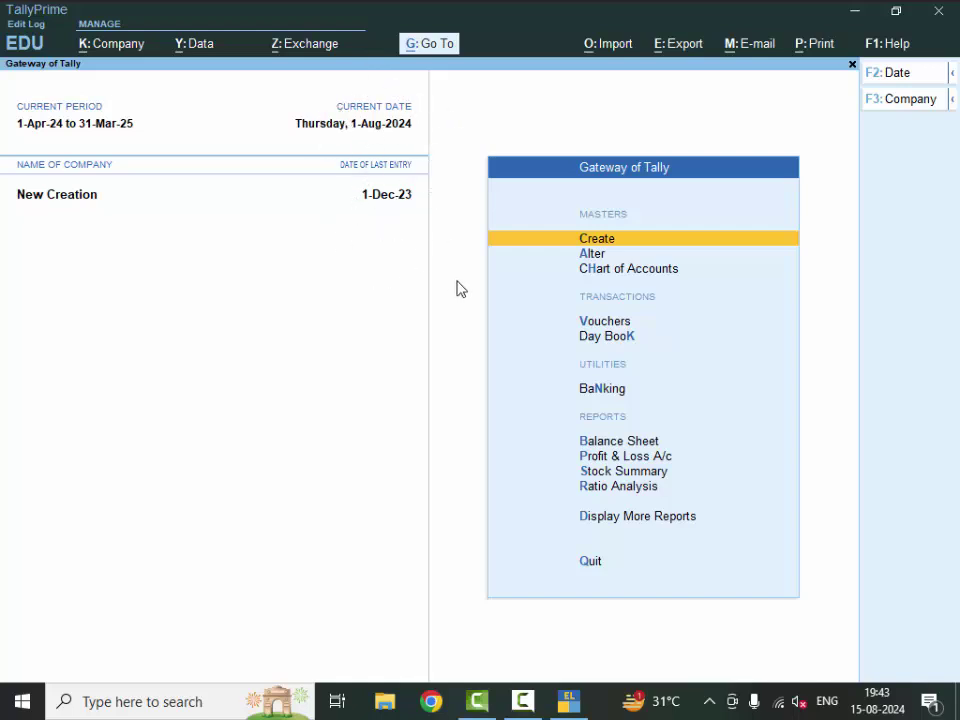
{"action": "key", "text": "v"}
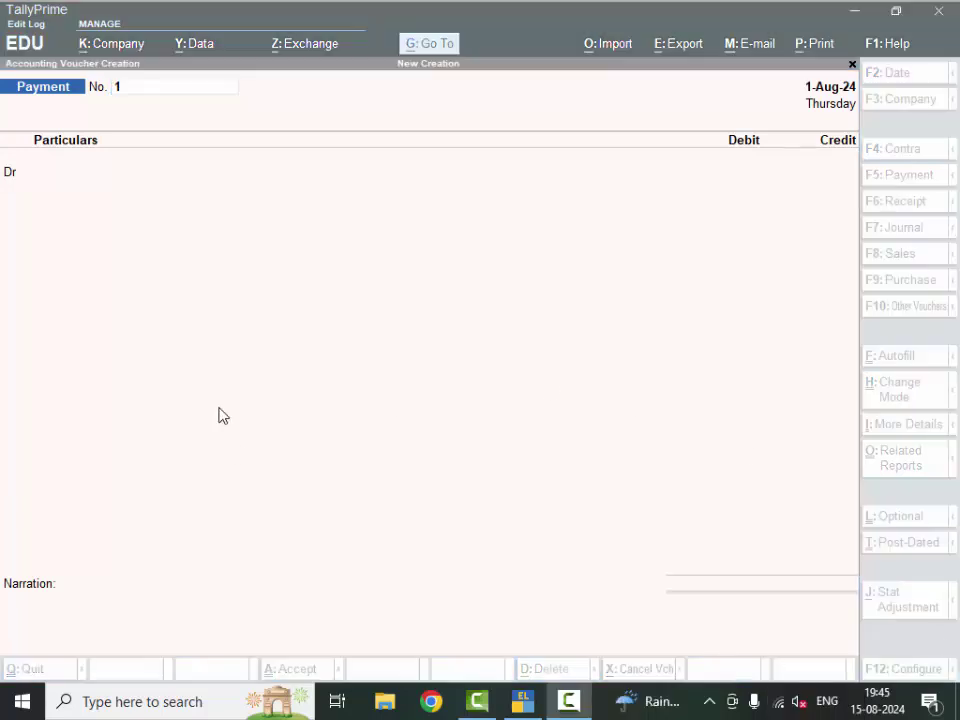
{"action": "left_click", "coordinate": [191, 358]}
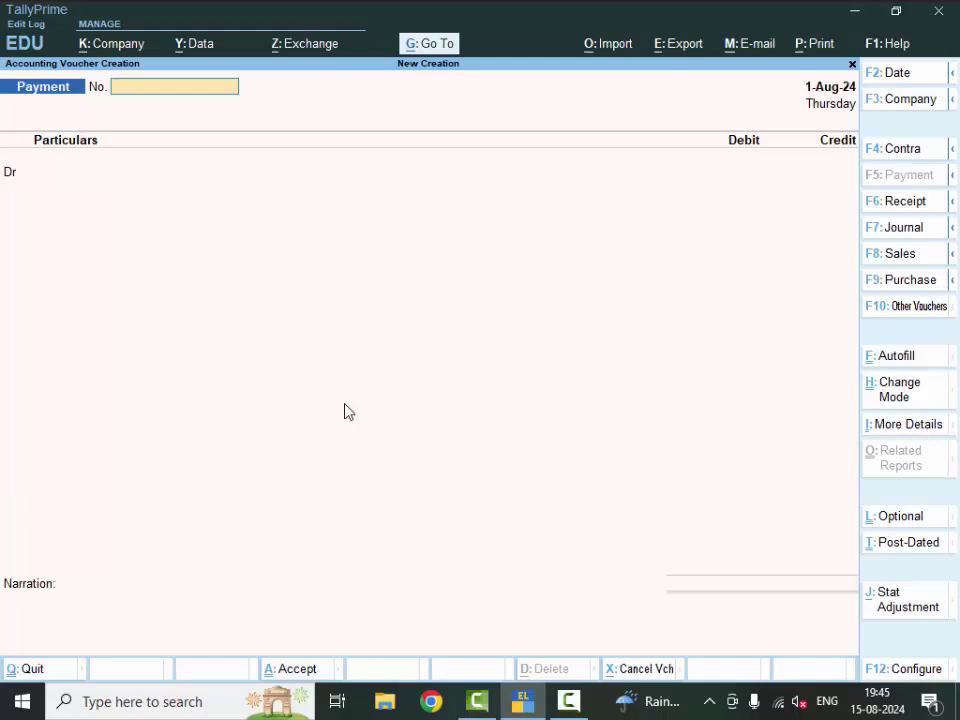
{"action": "key", "text": "Escape"}
{"action": "key", "text": "y"}
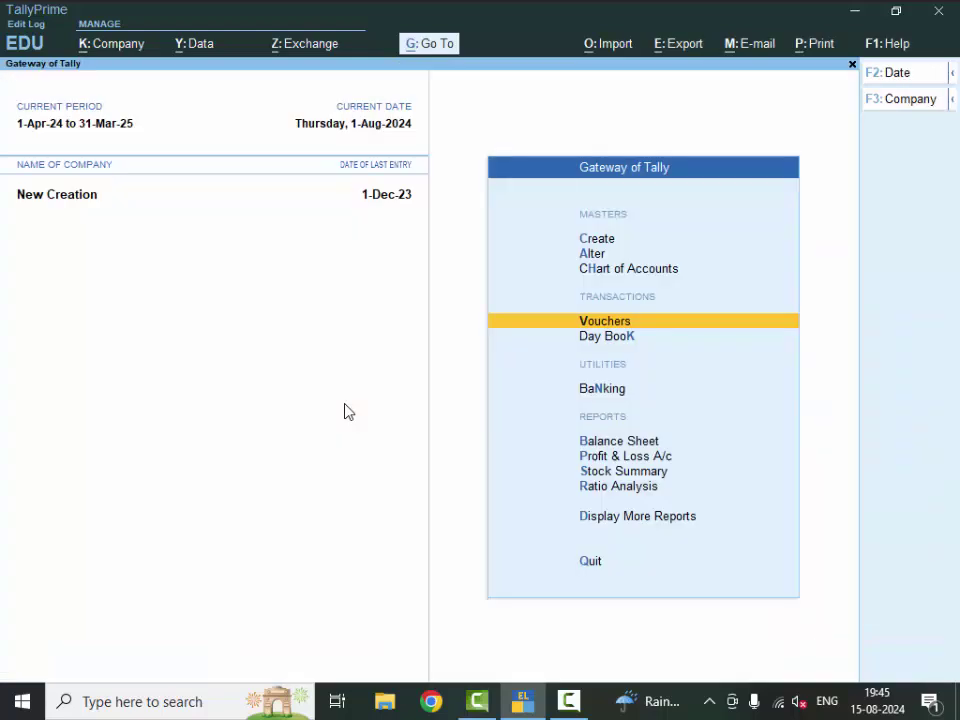
Step: Examine the outstanding bills payable in the statements of accounts, including each party's pending amount and due date, and close the report
{"action": "key", "text": "Down"}
{"action": "key", "text": "Down"}
{"action": "key", "text": "Down"}
{"action": "key", "text": "Down"}
{"action": "key", "text": "Down"}
{"action": "key", "text": "Down"}
{"action": "key", "text": "Down"}
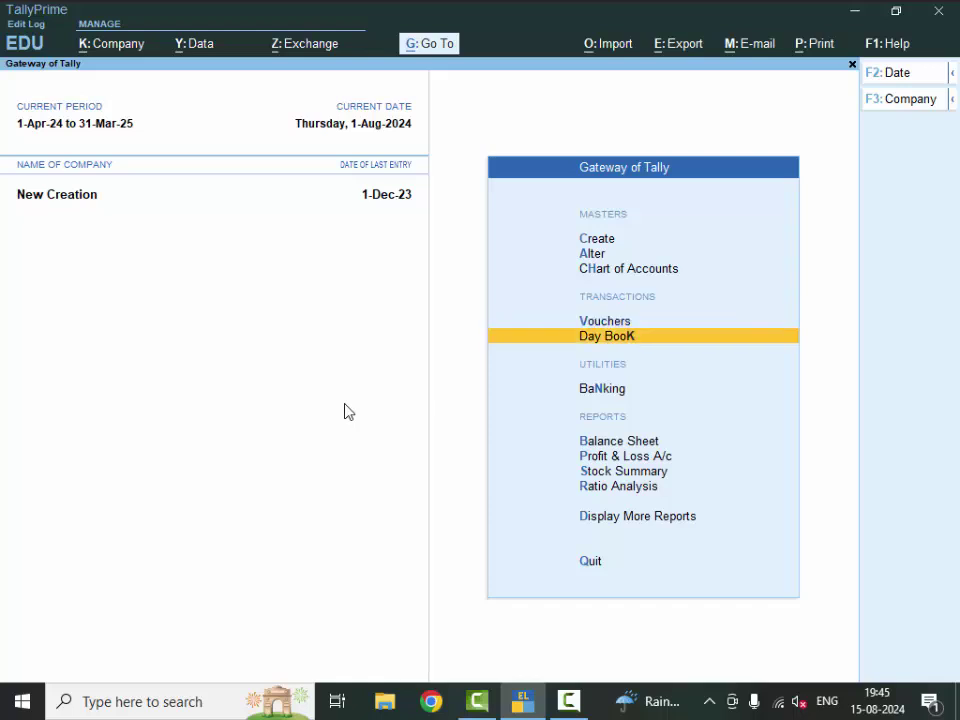
{"action": "key", "text": "Return"}
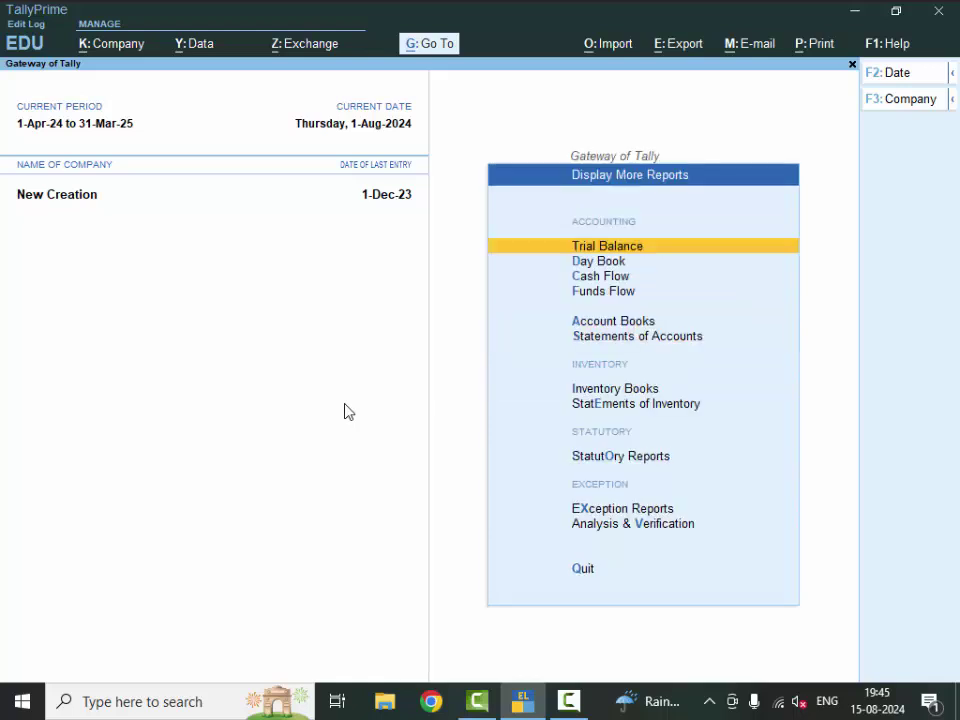
{"action": "key", "text": "Down"}
{"action": "key", "text": "Down"}
{"action": "key", "text": "Down"}
{"action": "key", "text": "Down"}
{"action": "key", "text": "Down"}
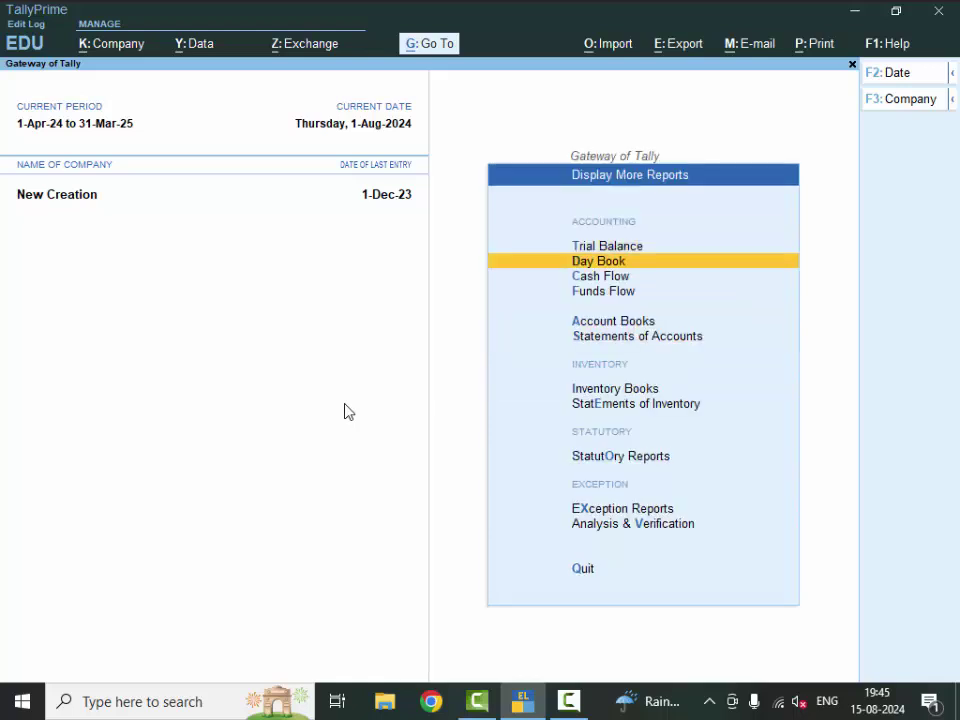
{"action": "key", "text": "Return"}
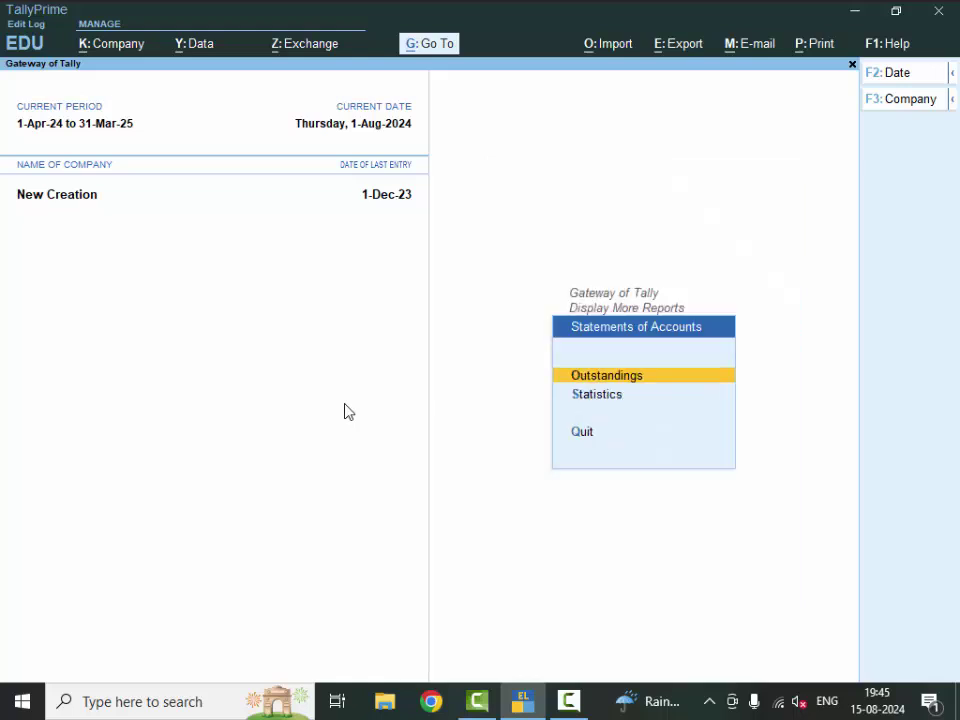
{"action": "key", "text": "Return"}
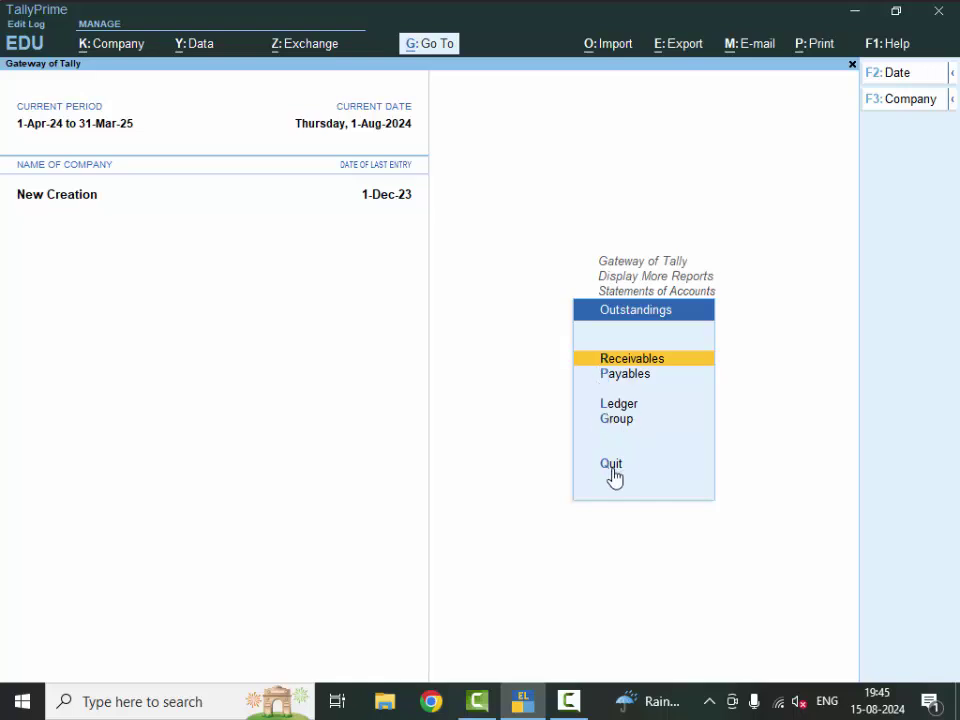
{"action": "left_click", "coordinate": [640, 376]}
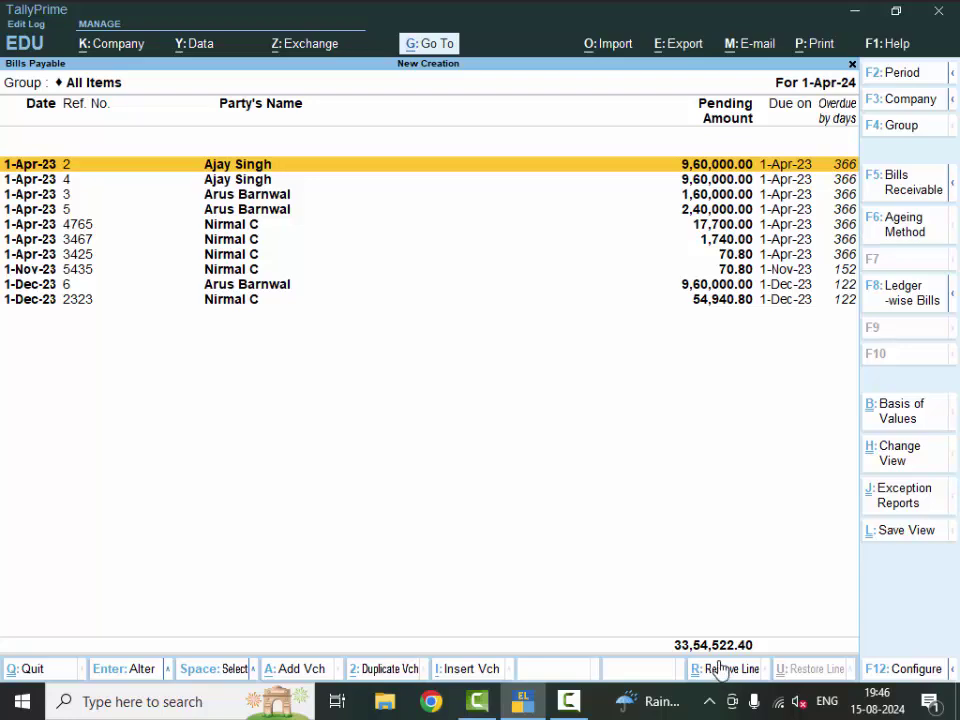
{"action": "key", "text": "Escape"}
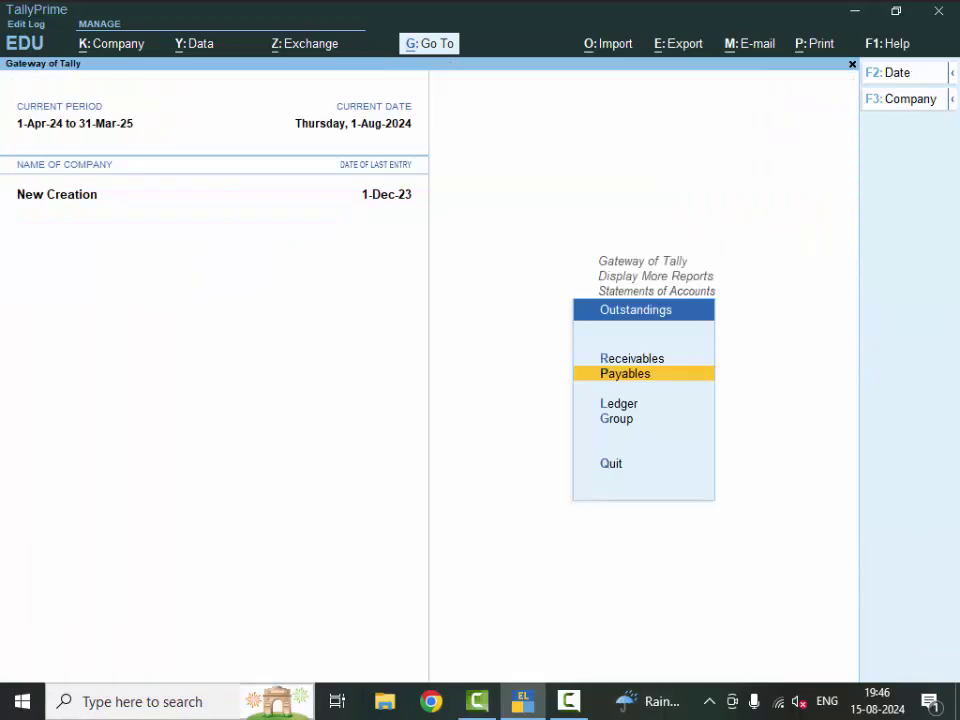
{"action": "key", "text": "Escape"}
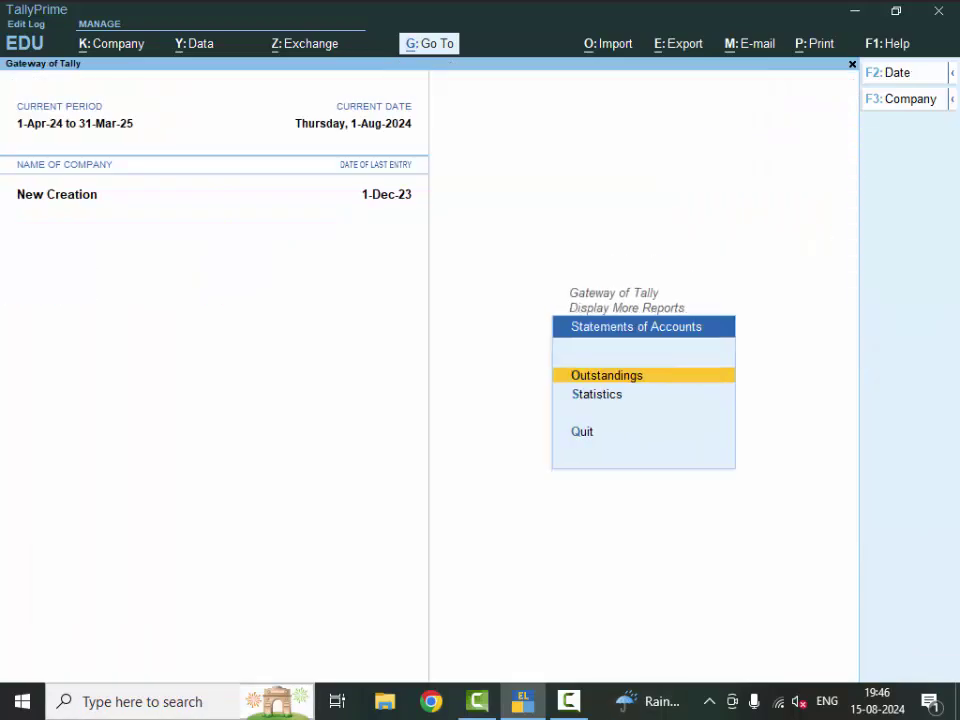
{"action": "key", "text": "Escape"}
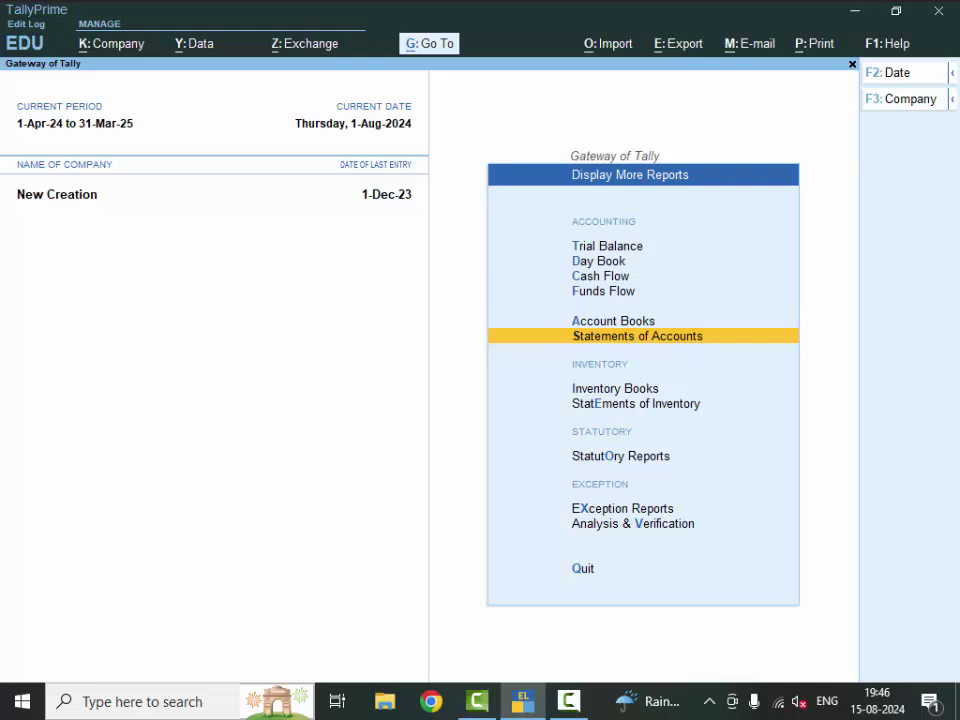
Step: Examine the outstanding bills receivable in the statements of accounts, including each party's pending amount, and close the report
{"action": "key", "text": "Return"}
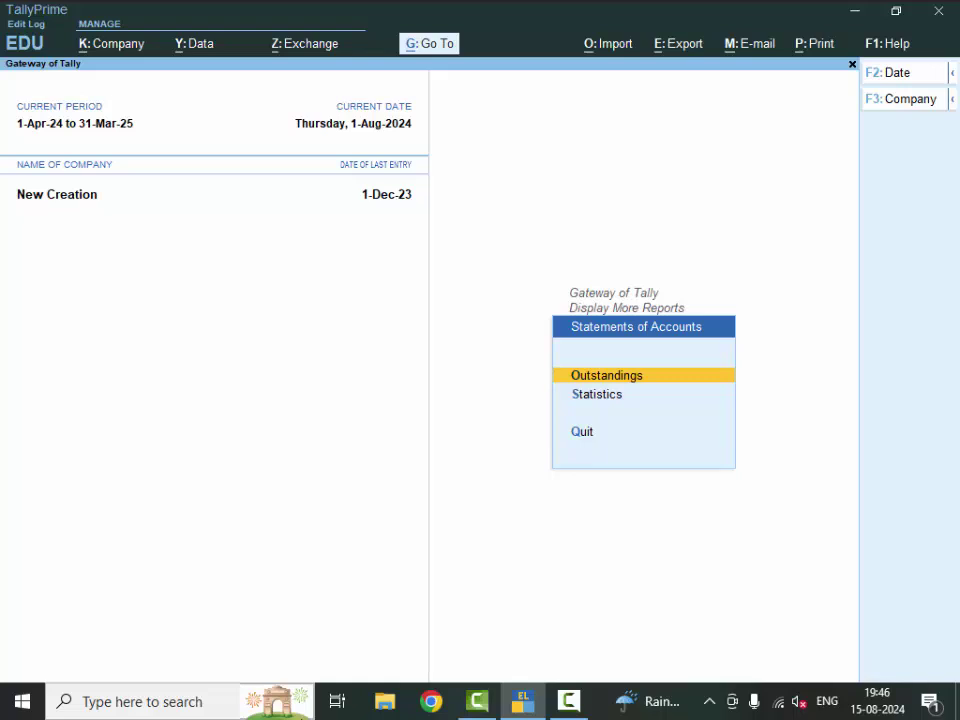
{"action": "key", "text": "Return"}
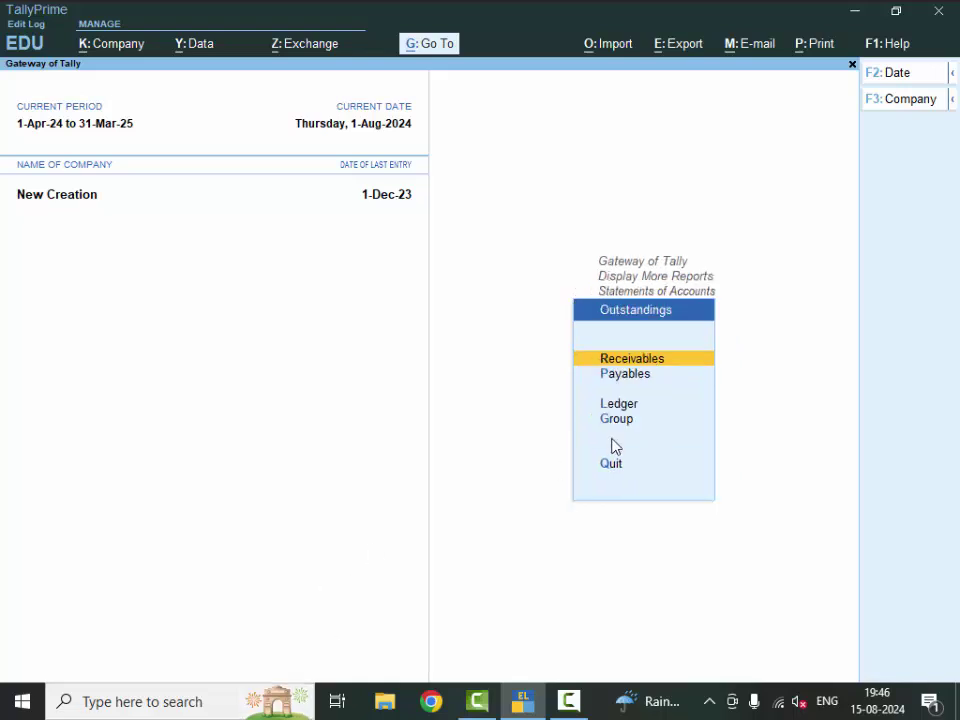
{"action": "key", "text": "Return"}
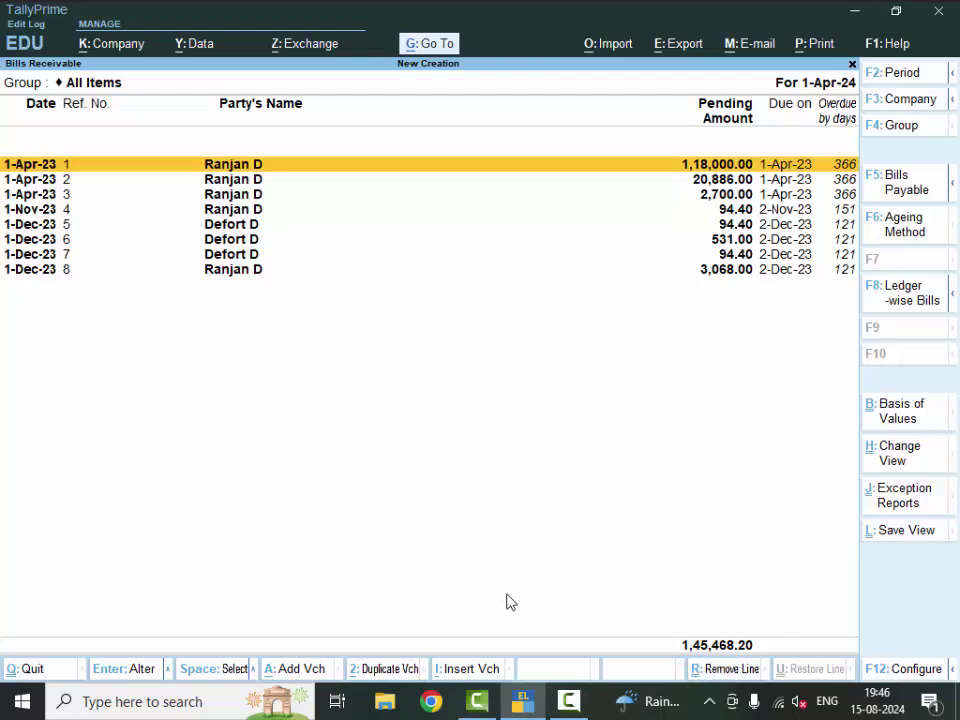
{"action": "key", "text": "Escape"}
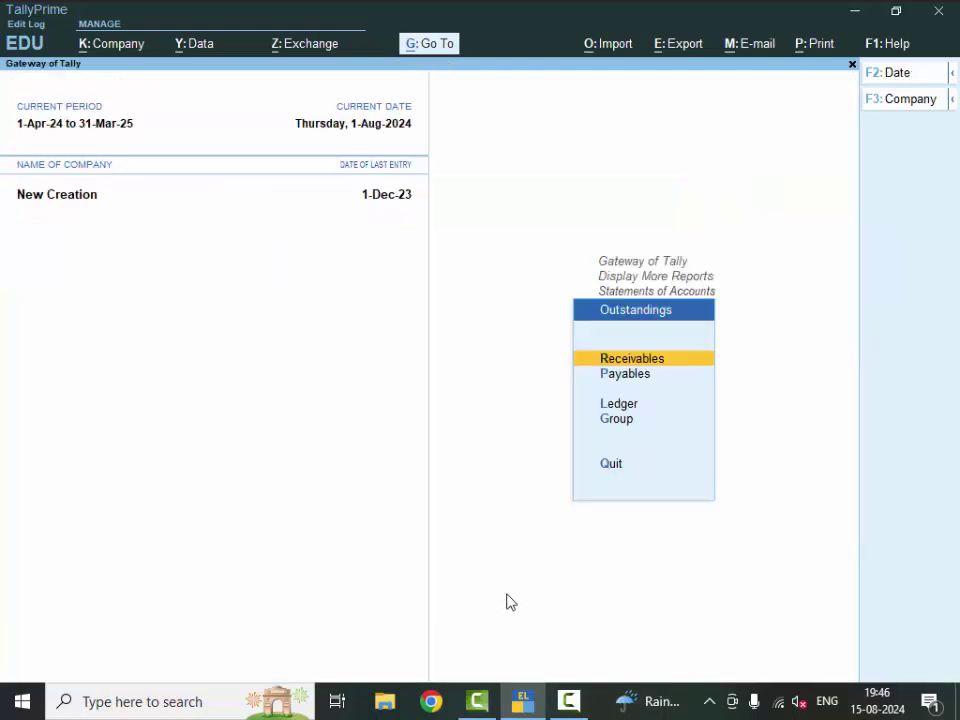
Step: Review the outstanding bills payable once more and return to the Gateway of Tally
{"action": "key", "text": "Down"}
{"action": "key", "text": "Return"}
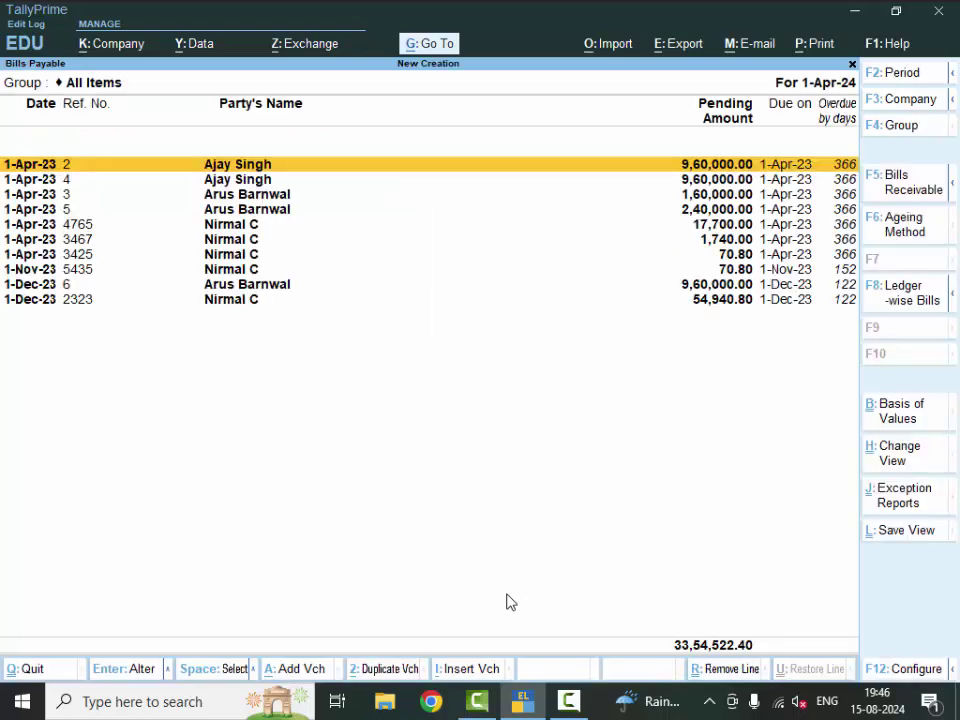
{"action": "key", "text": "Escape"}
{"action": "key", "text": "Escape"}
{"action": "key", "text": "Escape"}
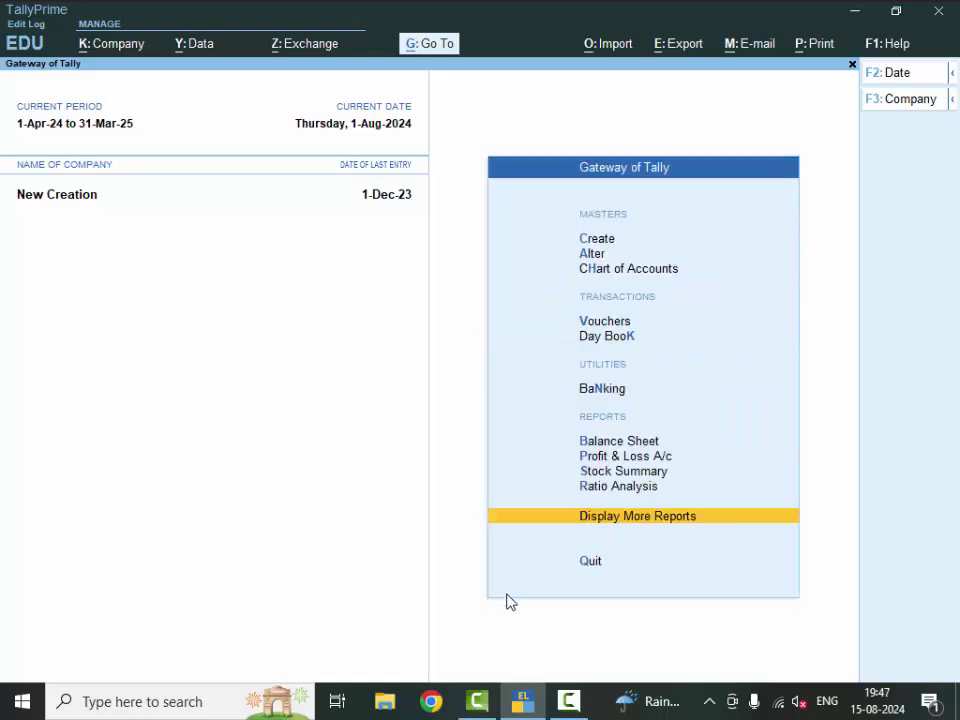
Step: Start a payment voucher with number 354 and choose the first party in the ledger list as the debit account
{"action": "key", "text": "v"}
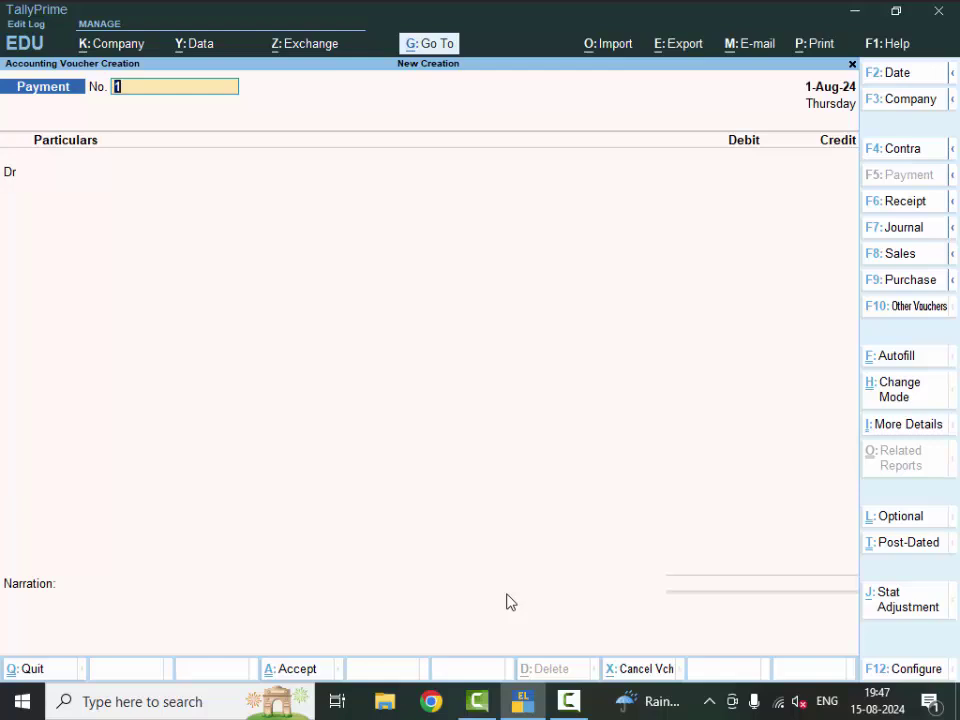
{"action": "key", "text": "Return"}
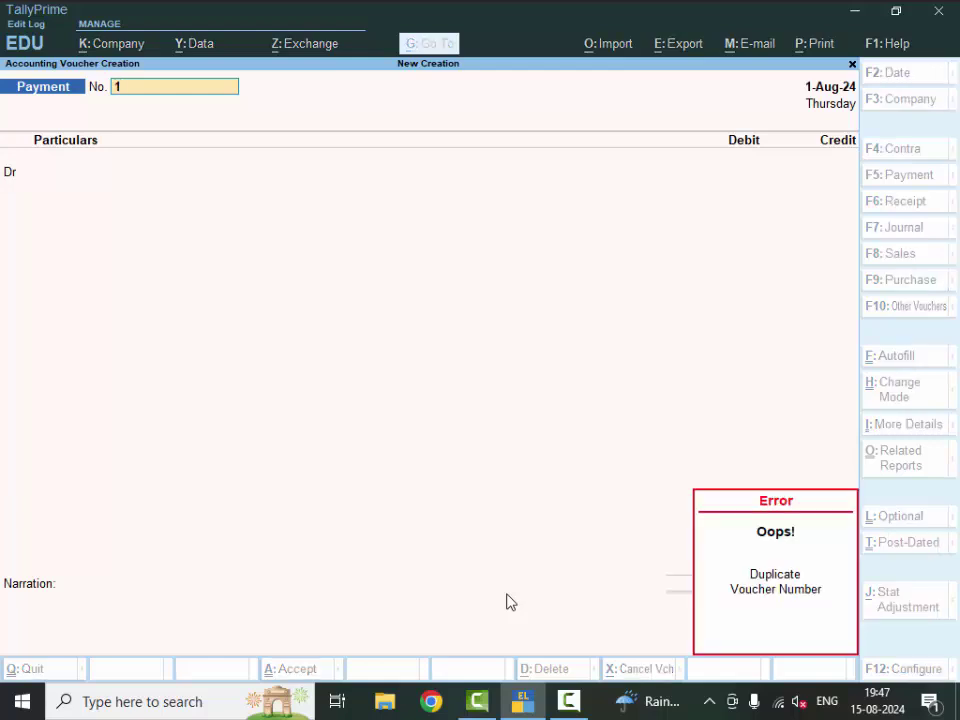
{"action": "type", "text": "\\"}
{"action": "key", "text": "BackSpace"}
{"action": "type", "text": "354"}
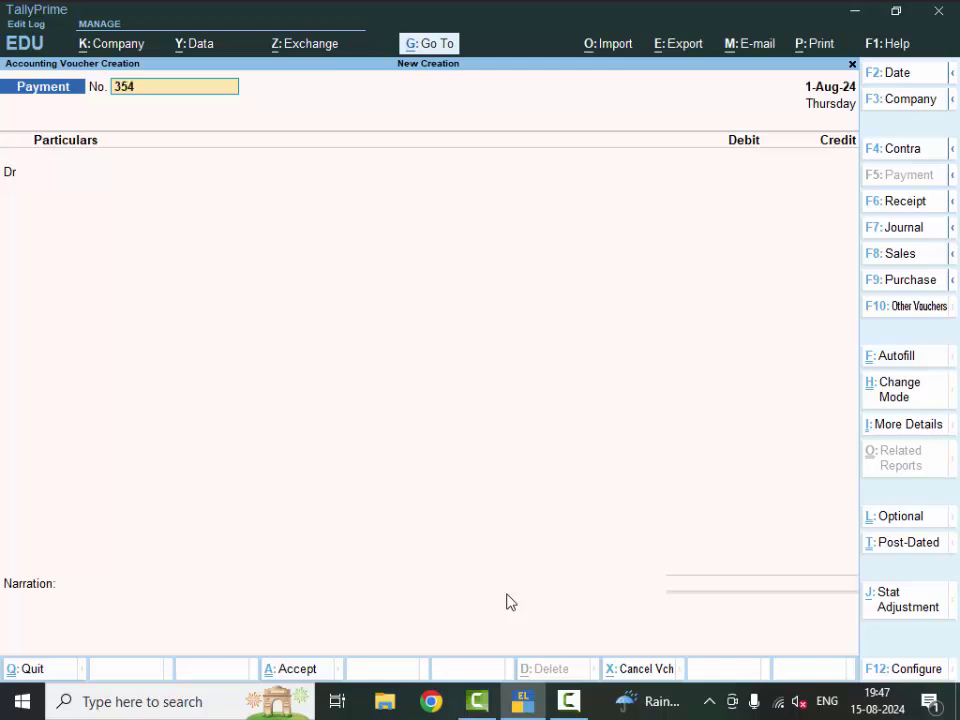
{"action": "key", "text": "Return"}
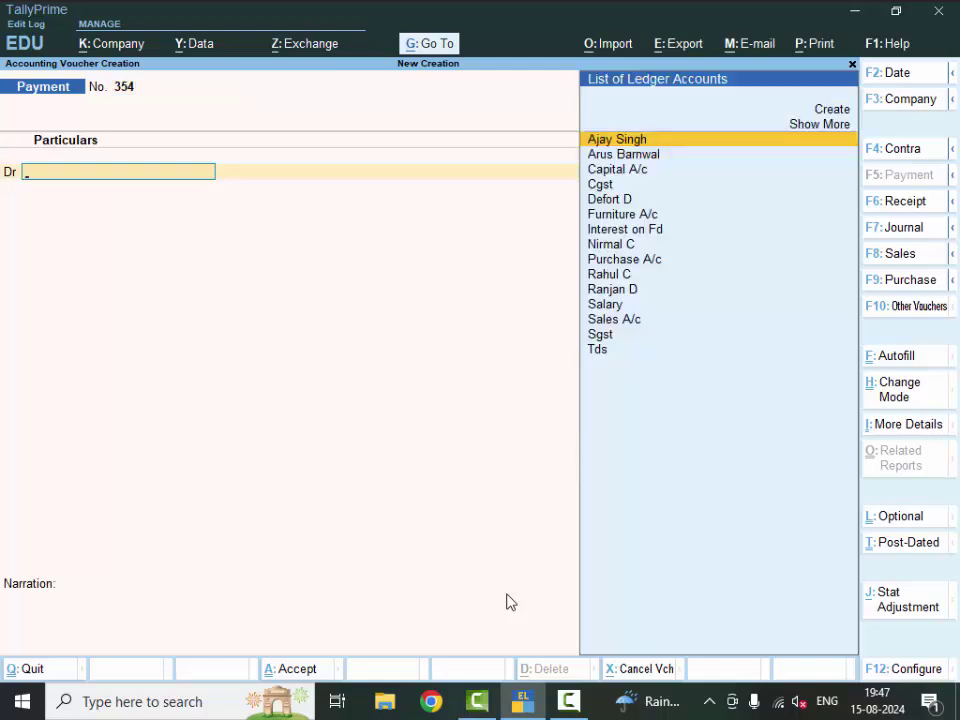
{"action": "key", "text": "Return"}
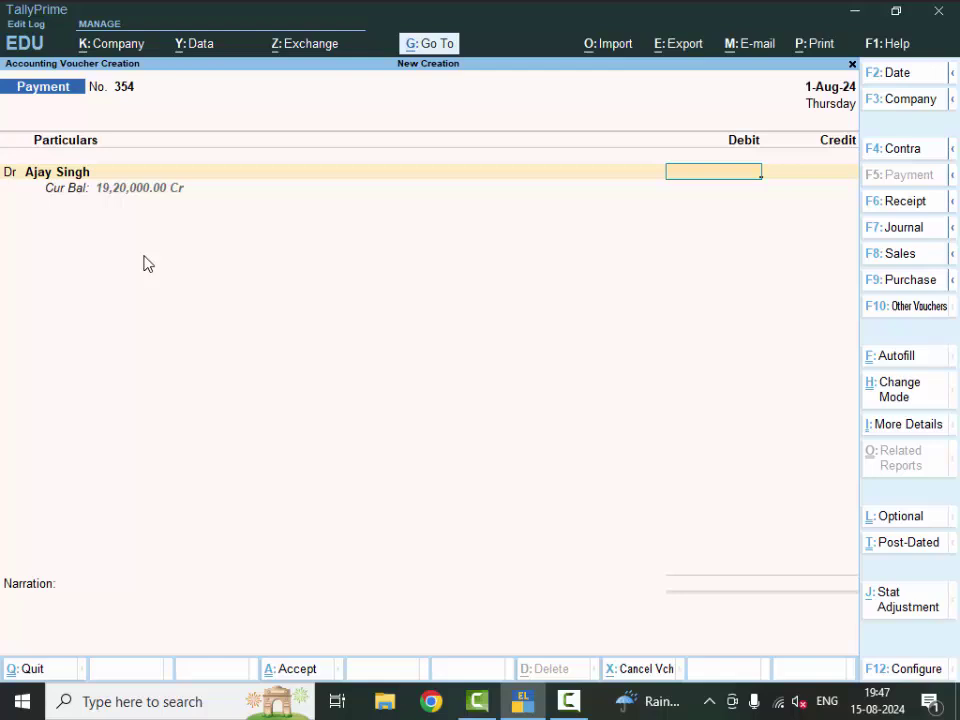
Step: Debit the party with 1,00,000 and allocate the amount as Agst Ref to pending bill 2
{"action": "type", "text": "100000"}
{"action": "key", "text": "Return"}
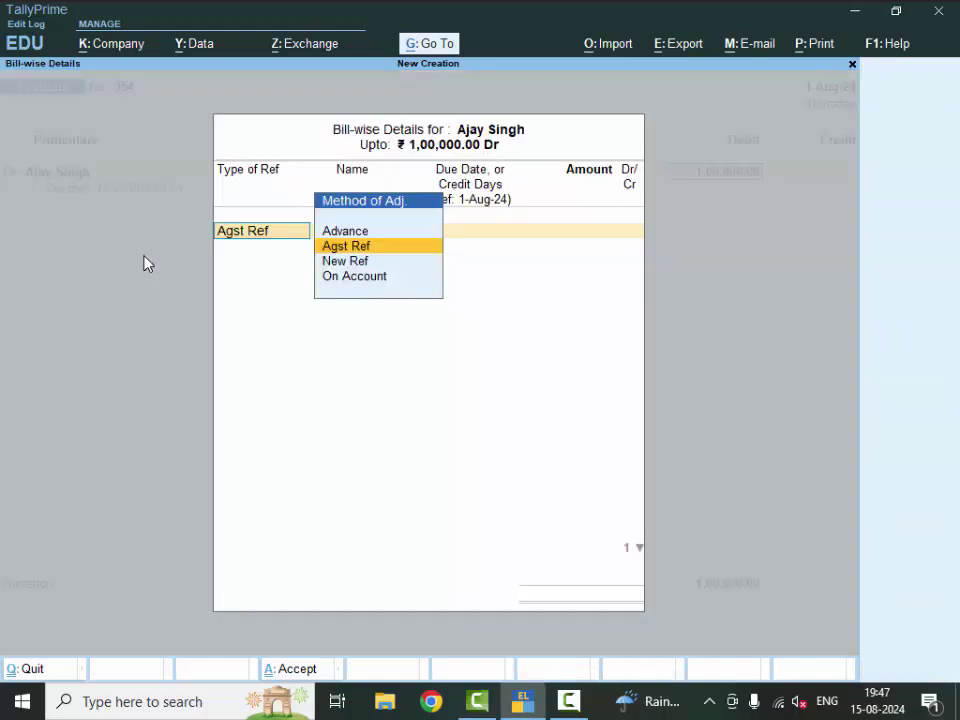
{"action": "key", "text": "Return"}
{"action": "key", "text": "Return"}
{"action": "key", "text": "Return"}
{"action": "key", "text": "Return"}
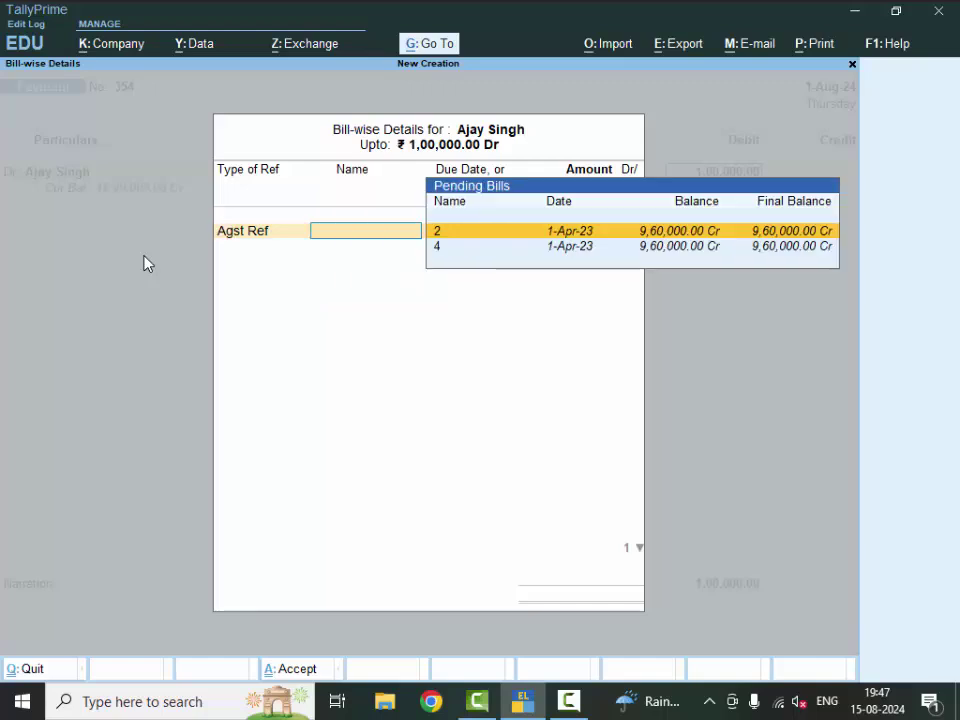
{"action": "key", "text": "Return"}
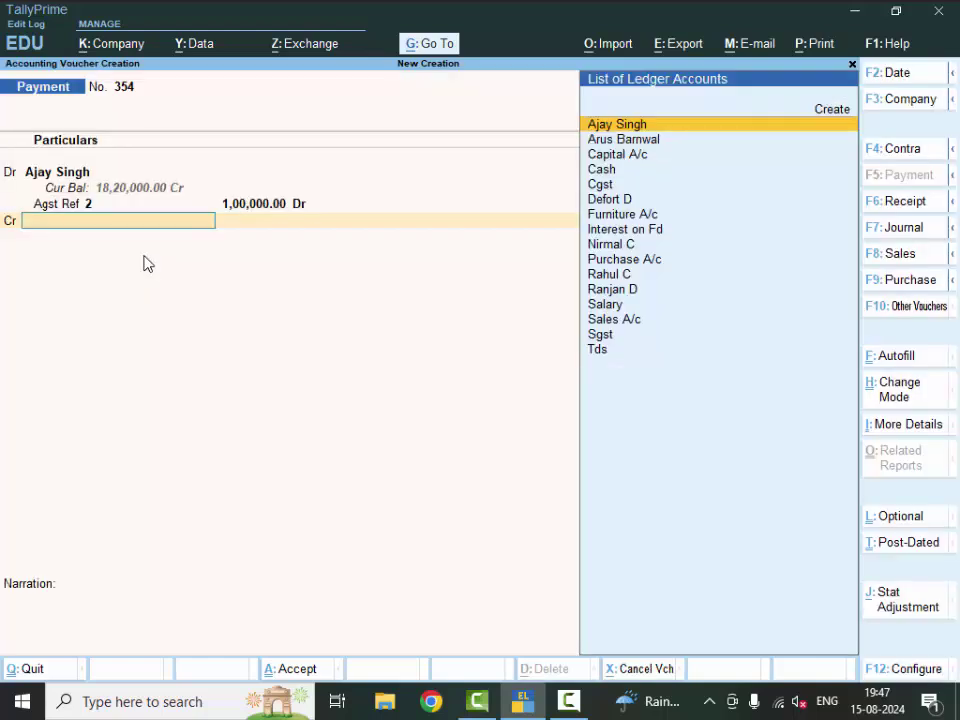
Step: Credit the Cash ledger with 1,00,000 and save the payment voucher without a narration
{"action": "key", "text": "Down"}
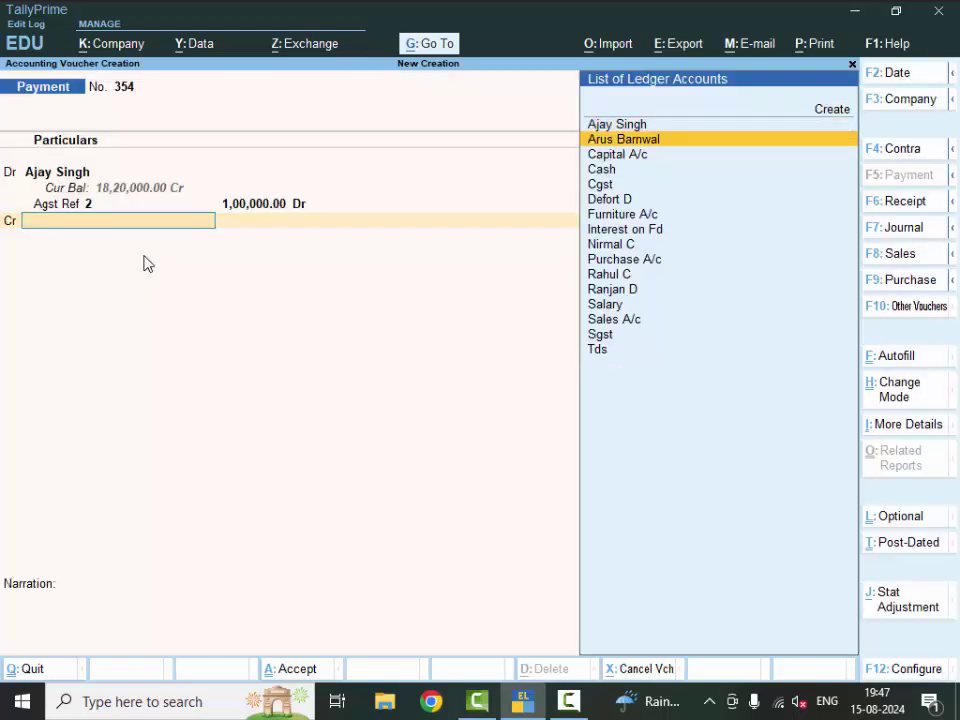
{"action": "key", "text": "Down"}
{"action": "key", "text": "Down"}
{"action": "key", "text": "Return"}
{"action": "key", "text": "Return"}
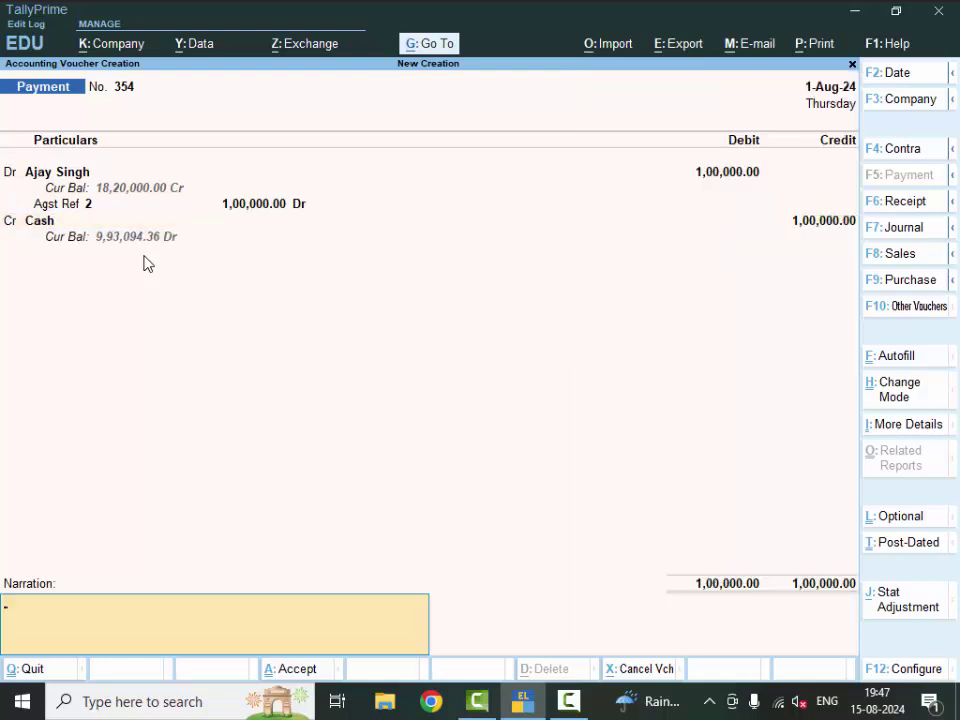
{"action": "key", "text": "Return"}
{"action": "key", "text": "Return"}
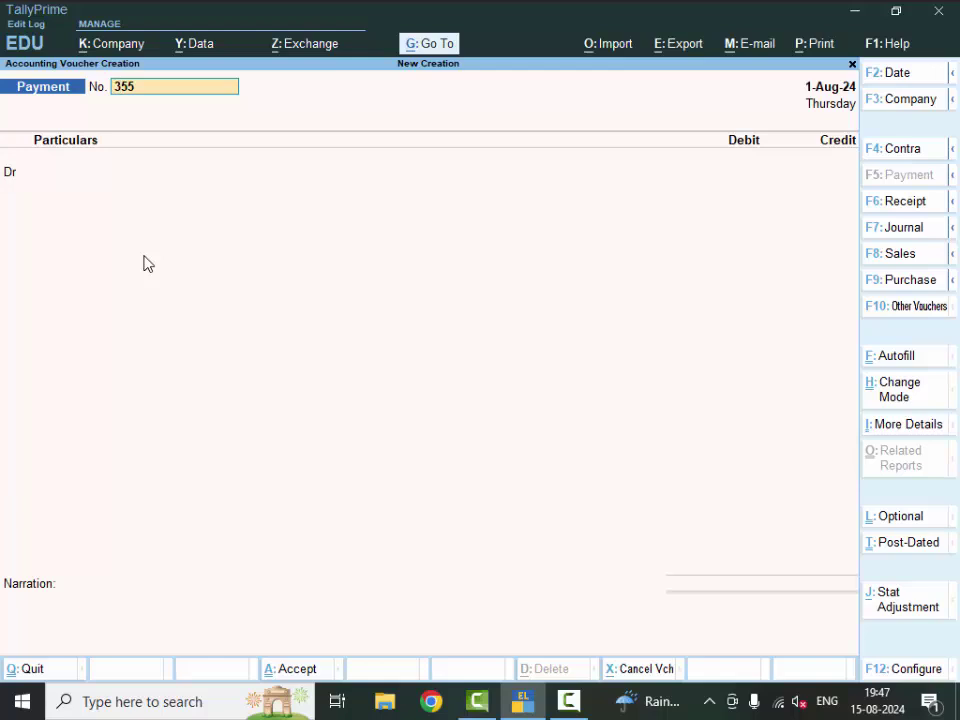
Step: Start payment voucher 355 with the first party in the ledger list as debit account and set its date to 31-7-24
{"action": "key", "text": "Return"}
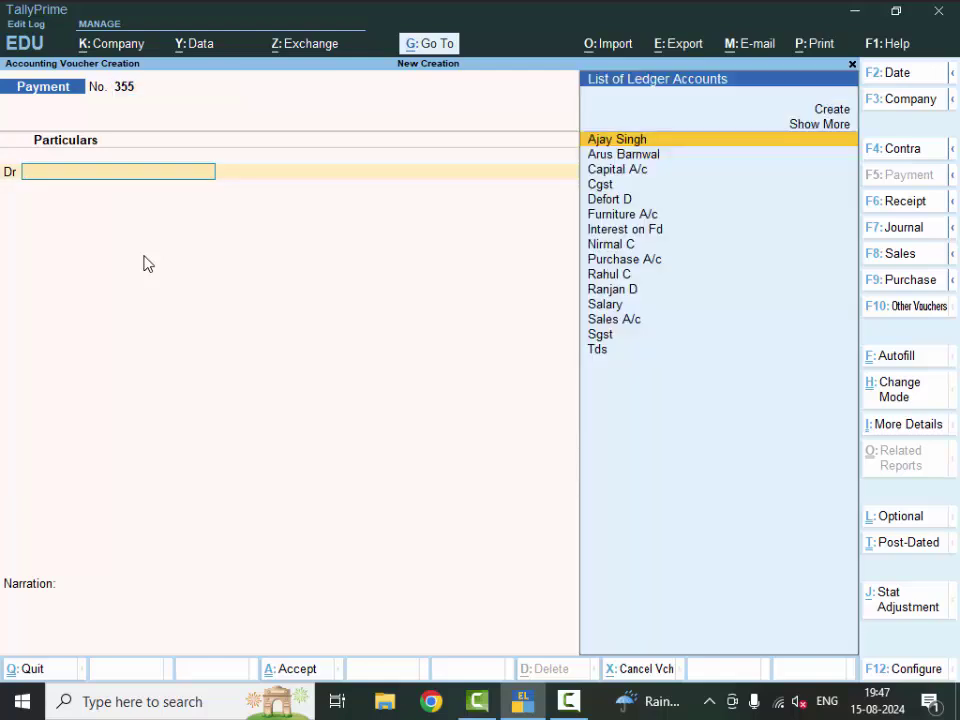
{"action": "key", "text": "Return"}
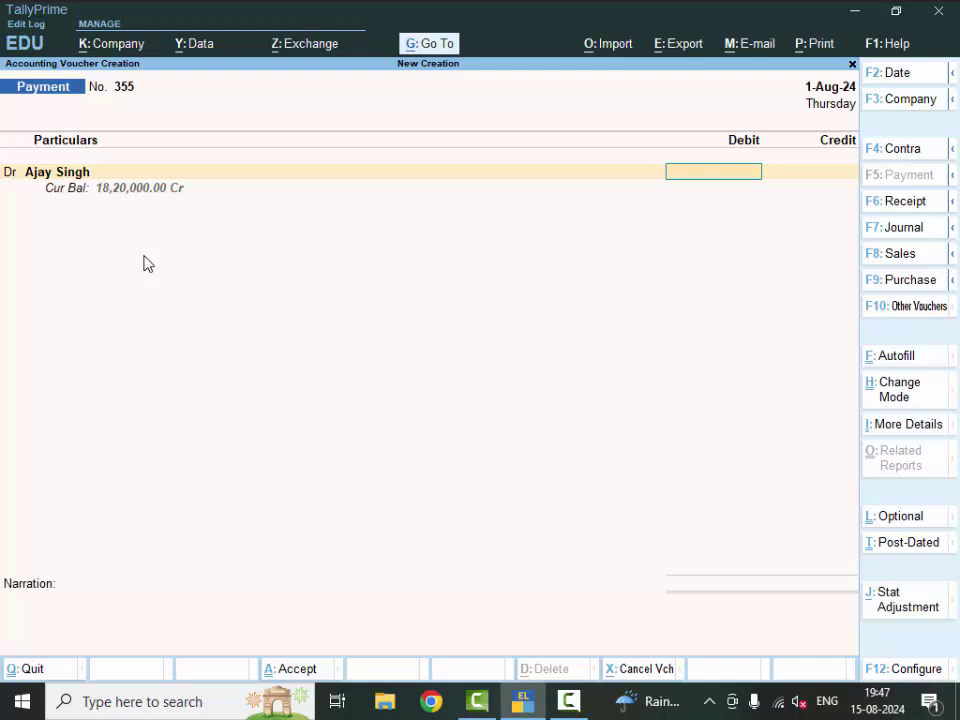
{"action": "type", "text": "1"}
{"action": "key", "text": "BackSpace"}
{"action": "key", "text": "F2"}
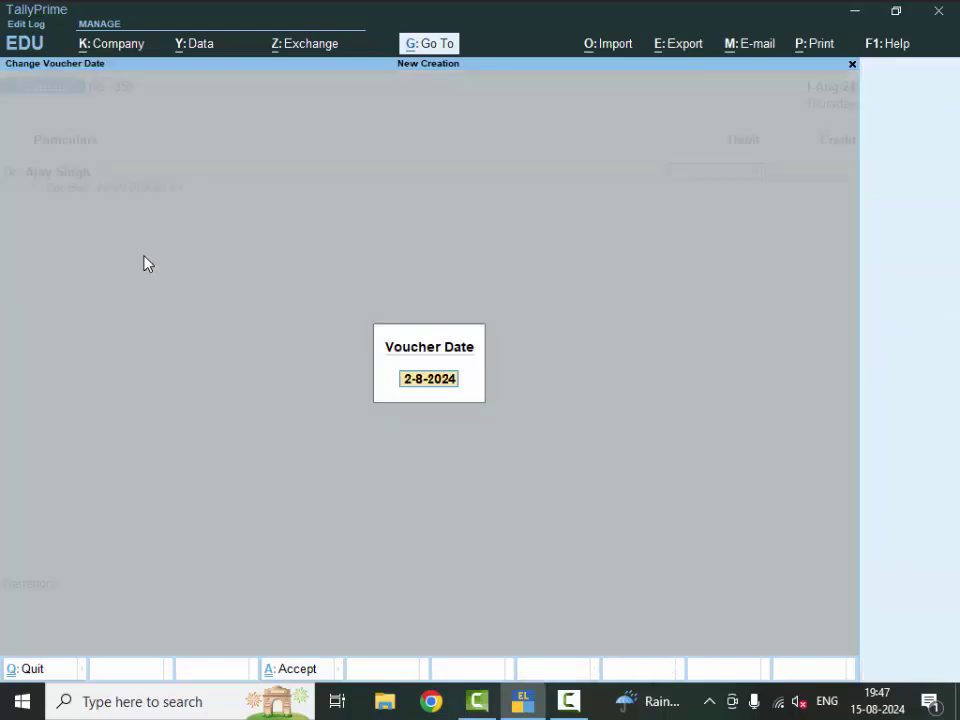
{"action": "type", "text": "3"}
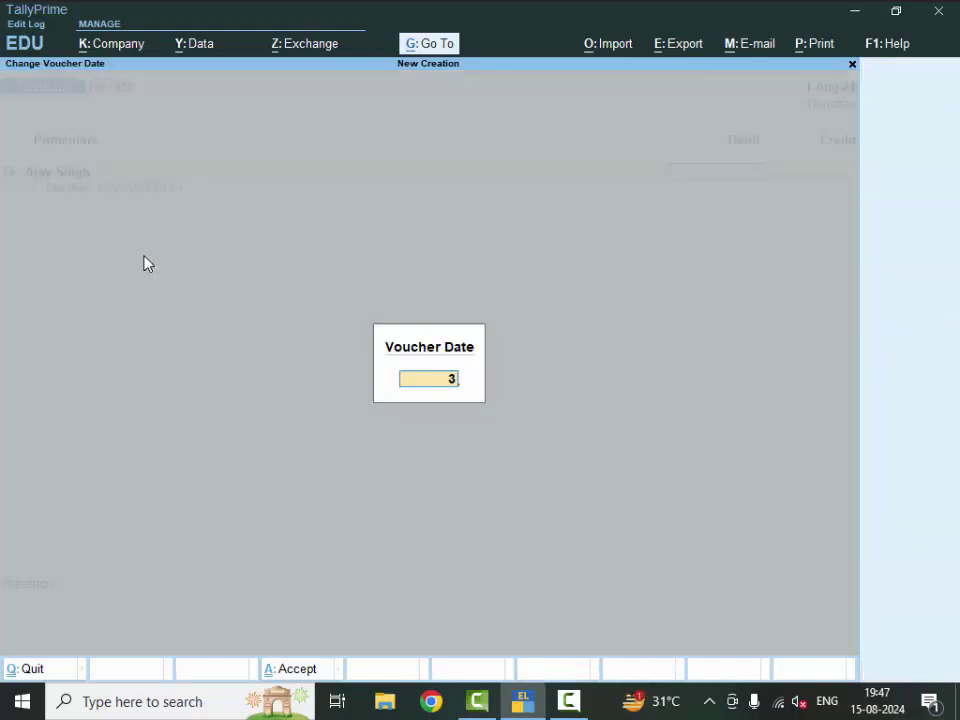
{"action": "type", "text": "1-7-24"}
{"action": "key", "text": "Return"}
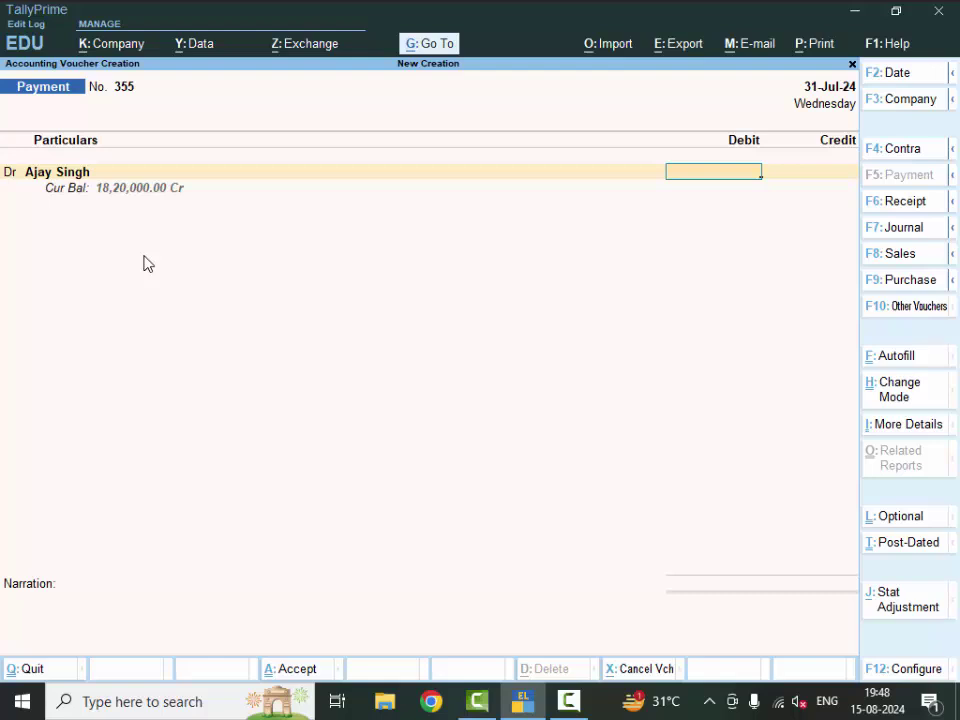
Step: Debit the party with 1,00,000 in voucher 355 and allocate it as Agst Ref to pending bill 2
{"action": "type", "text": "1,"}
{"action": "type", "text": "00,00"}
{"action": "type", "text": "0"}
{"action": "key", "text": "Return"}
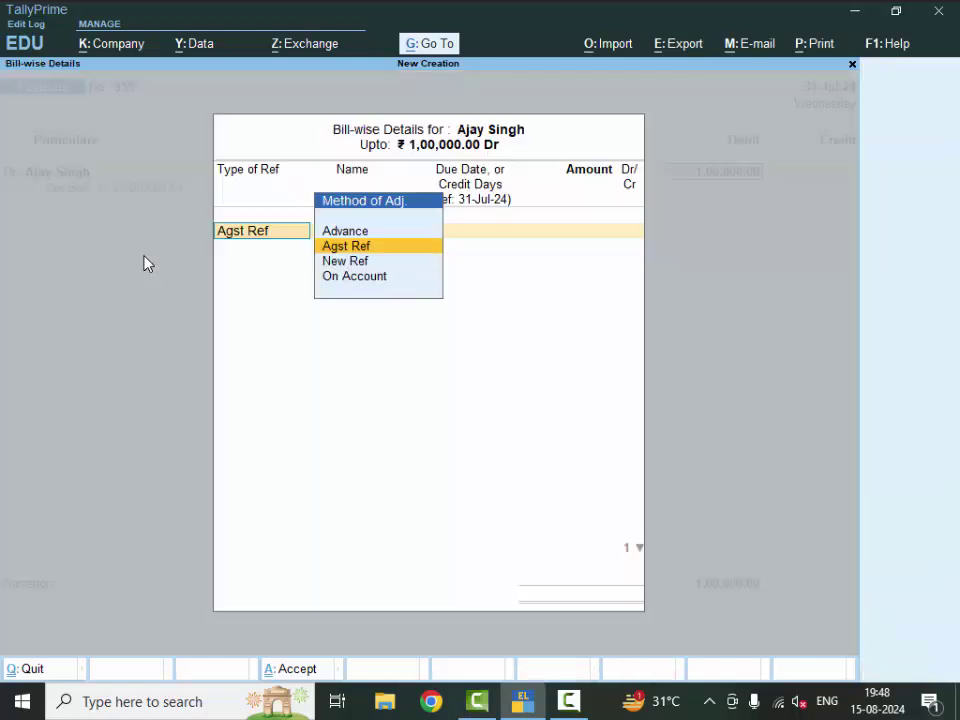
{"action": "key", "text": "Return"}
{"action": "key", "text": "Return"}
{"action": "key", "text": "Return"}
{"action": "key", "text": "Return"}
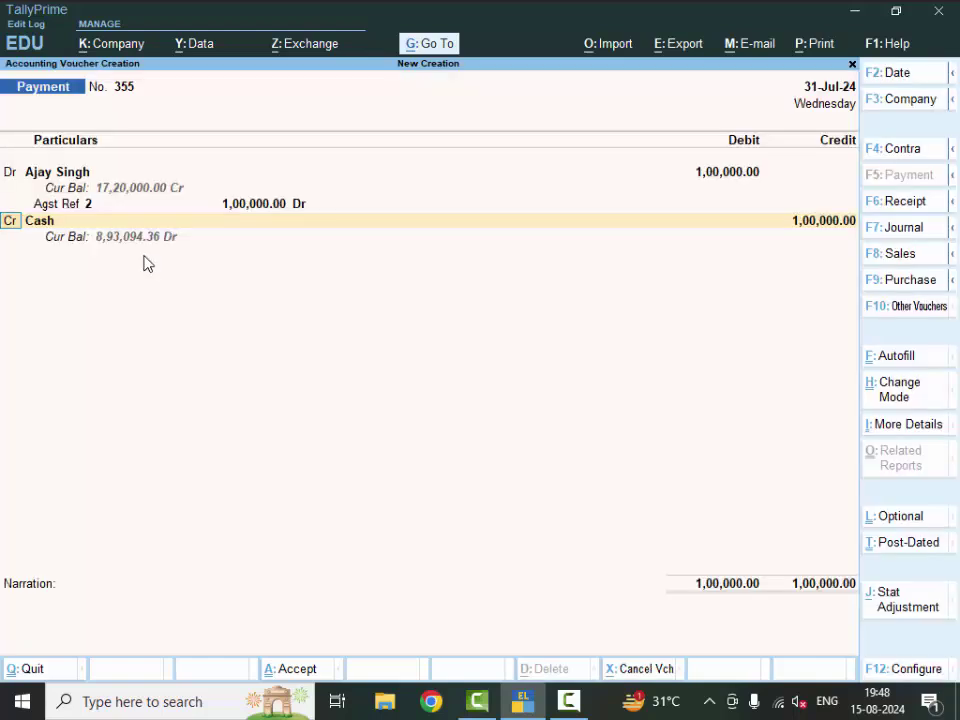
Step: Keep the 1,00,000 credit to Cash and save payment voucher 355 without a narration
{"action": "key", "text": "Return"}
{"action": "key", "text": "Return"}
{"action": "key", "text": "Return"}
{"action": "key", "text": "Return"}
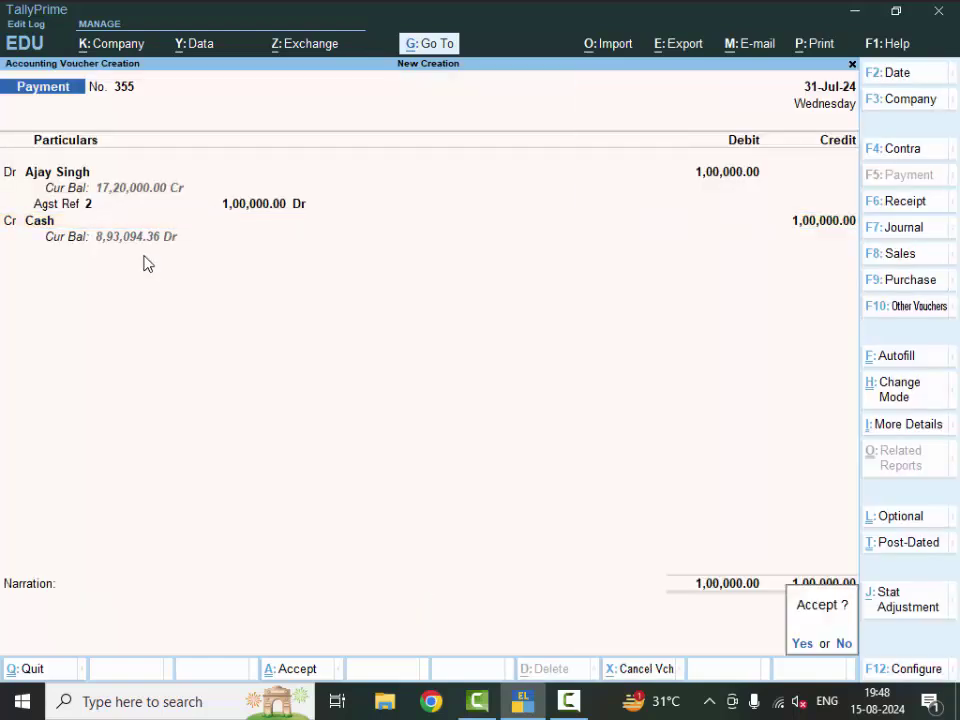
{"action": "key", "text": "Return"}
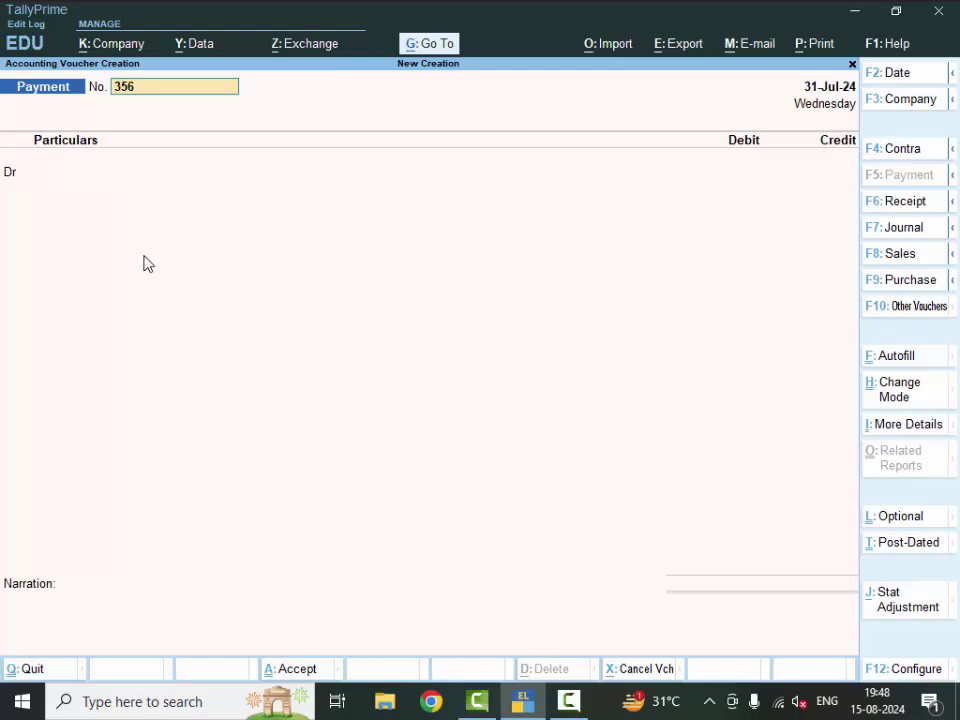
{"action": "key", "text": "Return"}
{"action": "key", "text": "Return"}
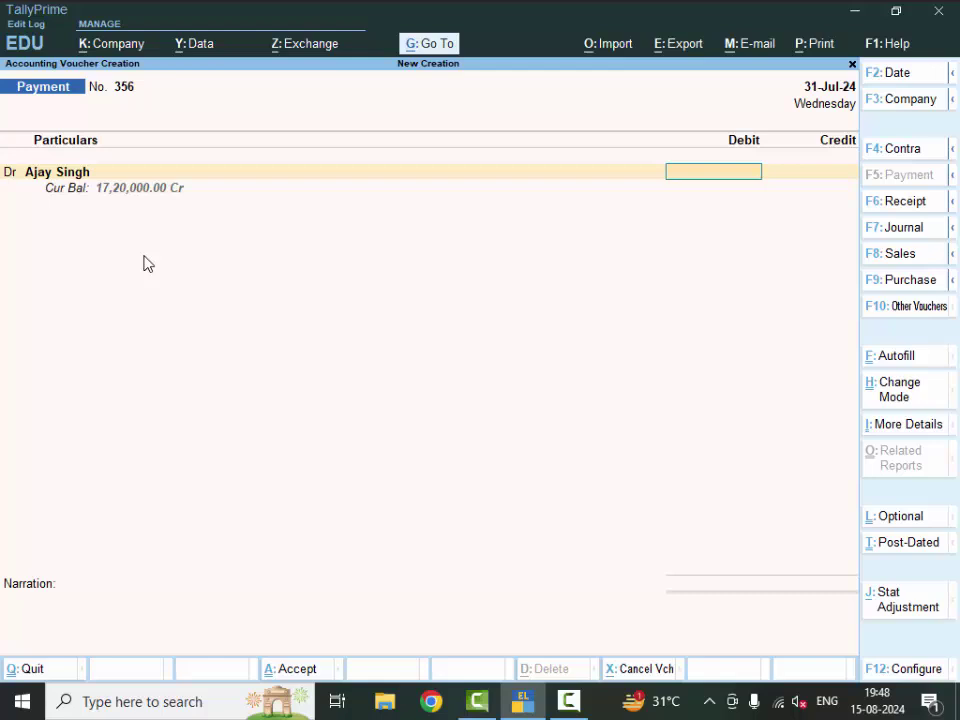
{"action": "key", "text": "Escape"}
{"action": "key", "text": "y"}
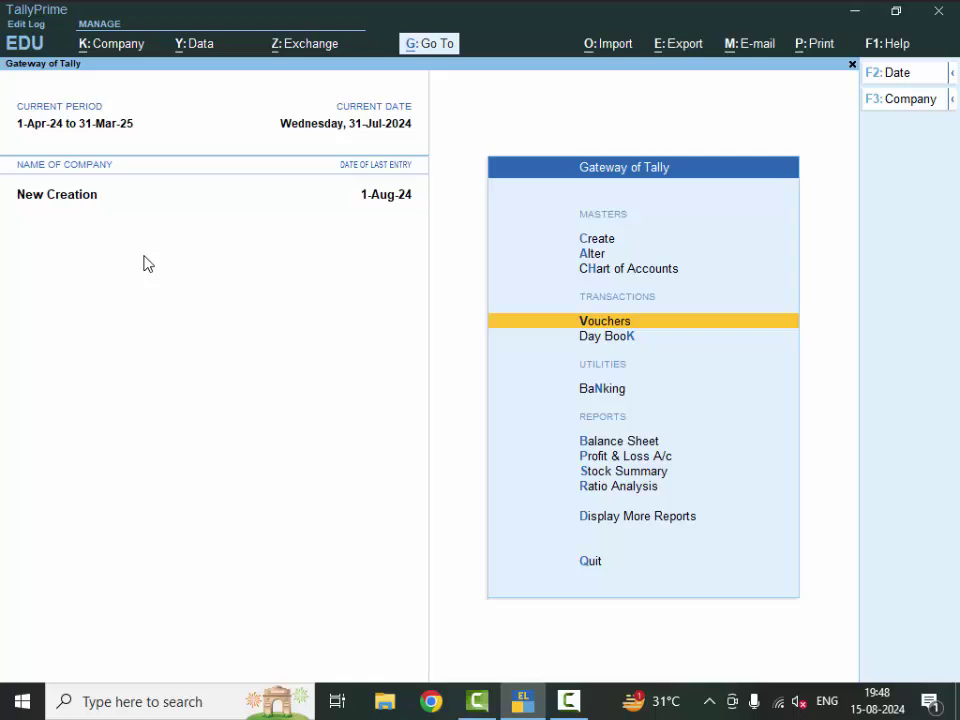
Step: Start a receipt voucher dated 31-Jul-24 and set its number to 55
{"action": "key", "text": "Return"}
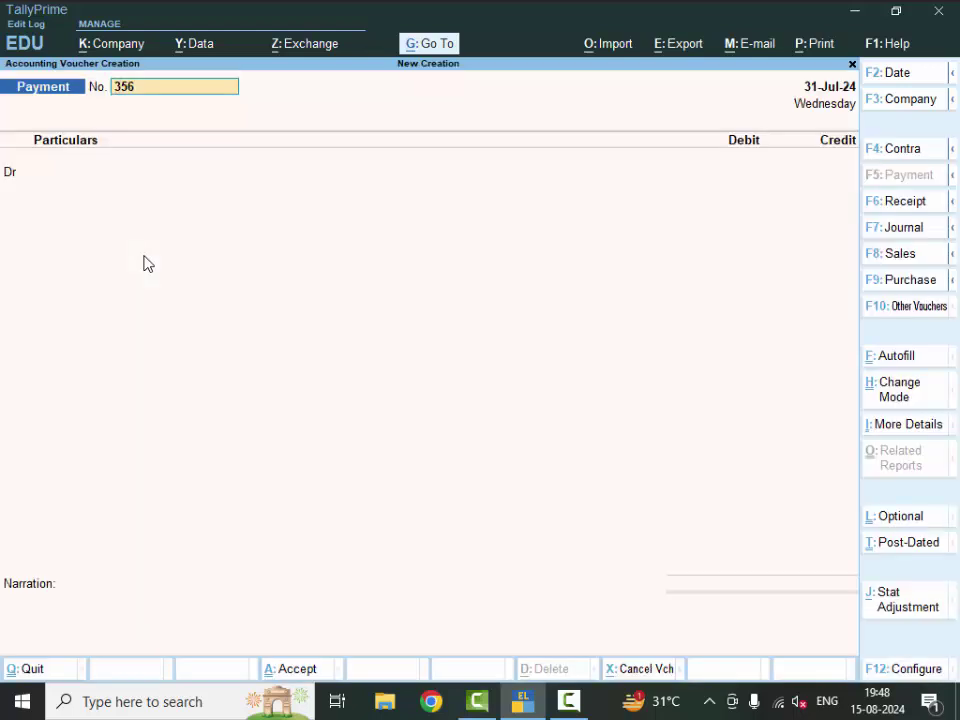
{"action": "left_click", "coordinate": [930, 212]}
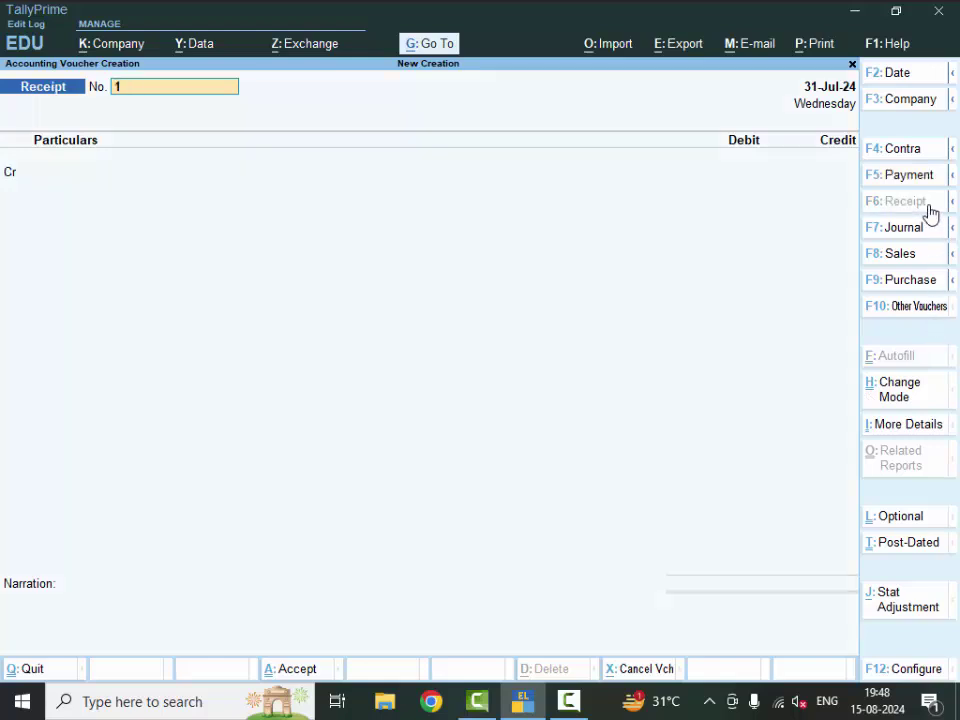
{"action": "key", "text": "Return"}
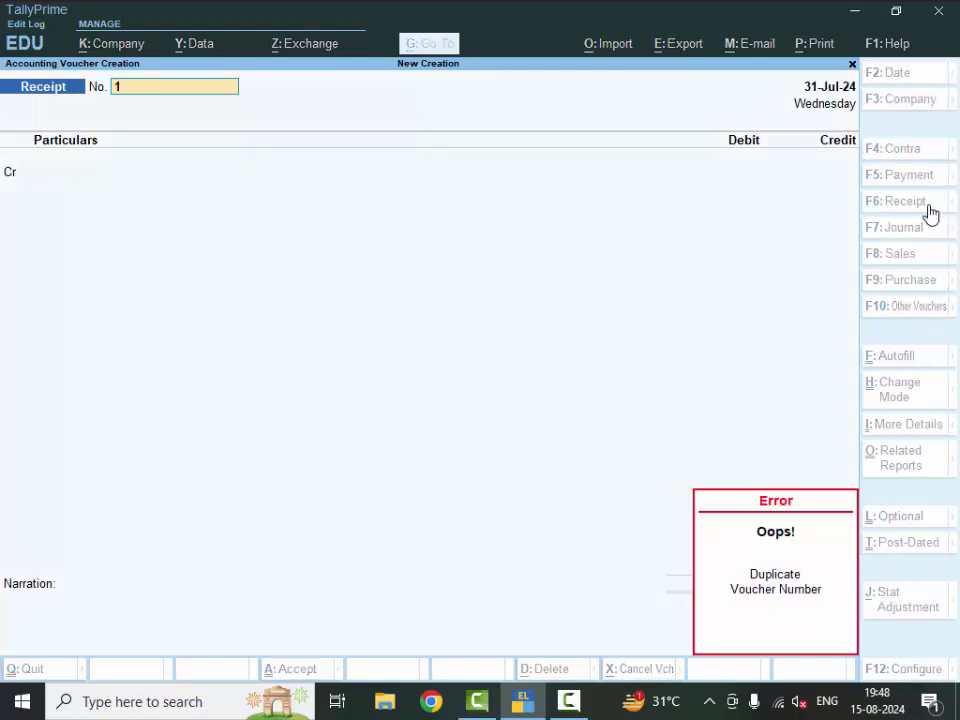
{"action": "type", "text": "55"}
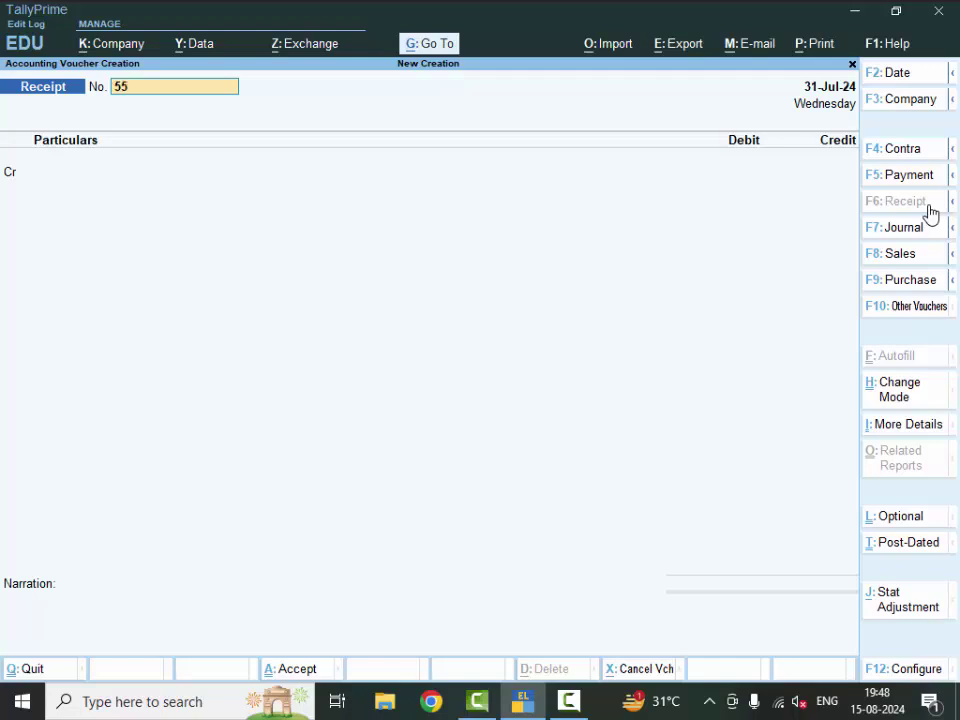
{"action": "key", "text": "Return"}
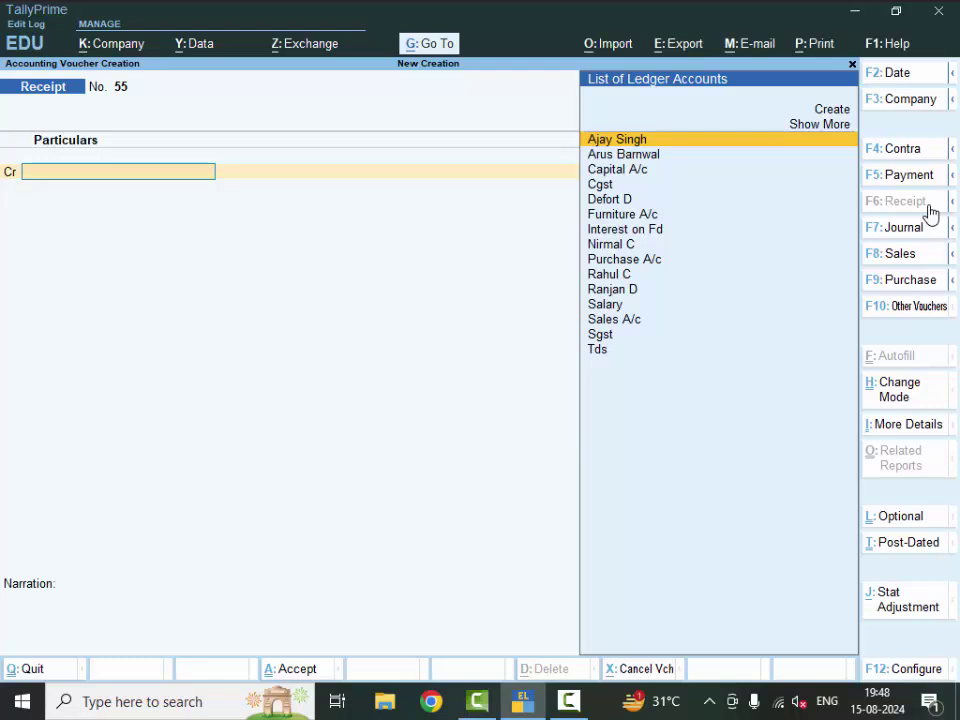
Step: Choose the party listed directly above Salary in the ledger list as the receipt's credit account
{"action": "key", "text": "Down"}
{"action": "key", "text": "Down"}
{"action": "key", "text": "Down"}
{"action": "key", "text": "Down"}
{"action": "key", "text": "Down"}
{"action": "key", "text": "Down"}
{"action": "key", "text": "Down"}
{"action": "key", "text": "Down"}
{"action": "key", "text": "Down"}
{"action": "key", "text": "Down"}
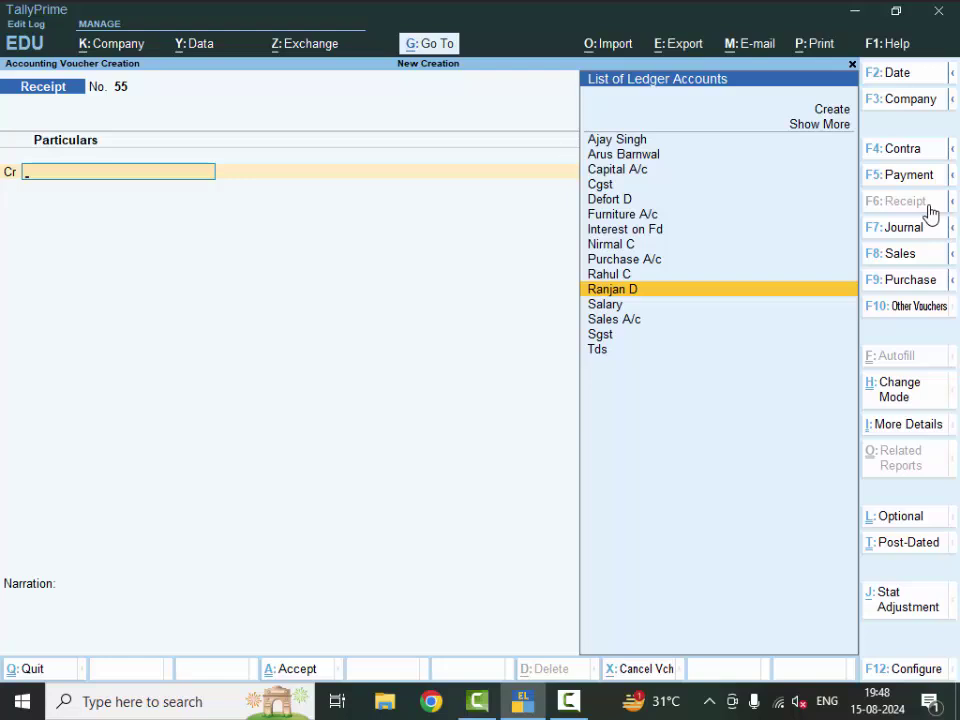
{"action": "key", "text": "Return"}
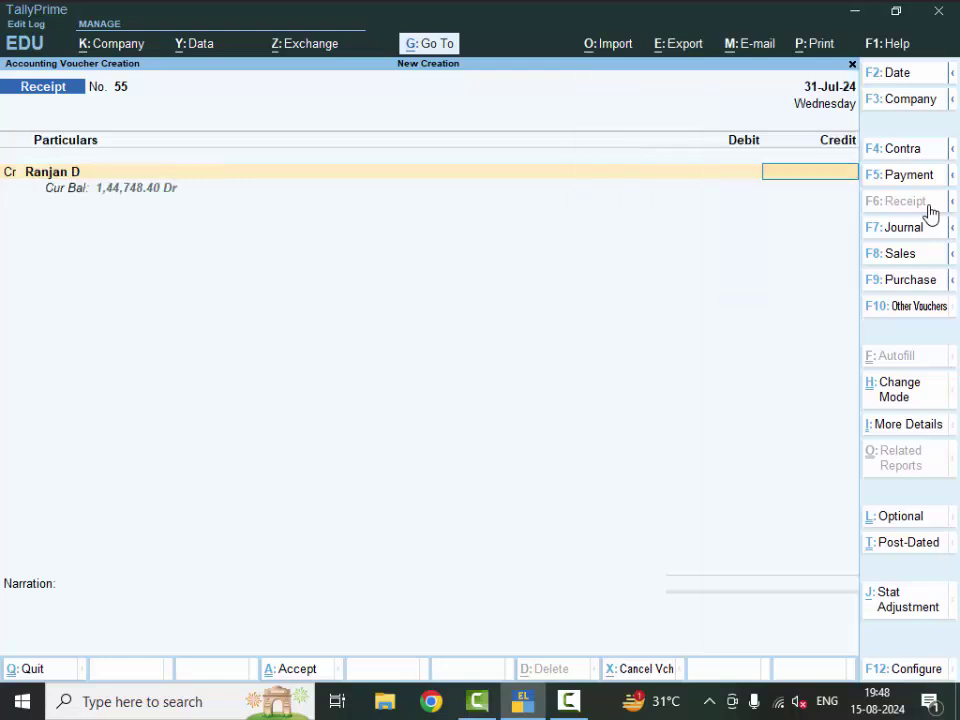
Step: Credit the party with 1,00,000 and allocate the amount as Agst Ref to pending bill 1
{"action": "type", "text": "100000"}
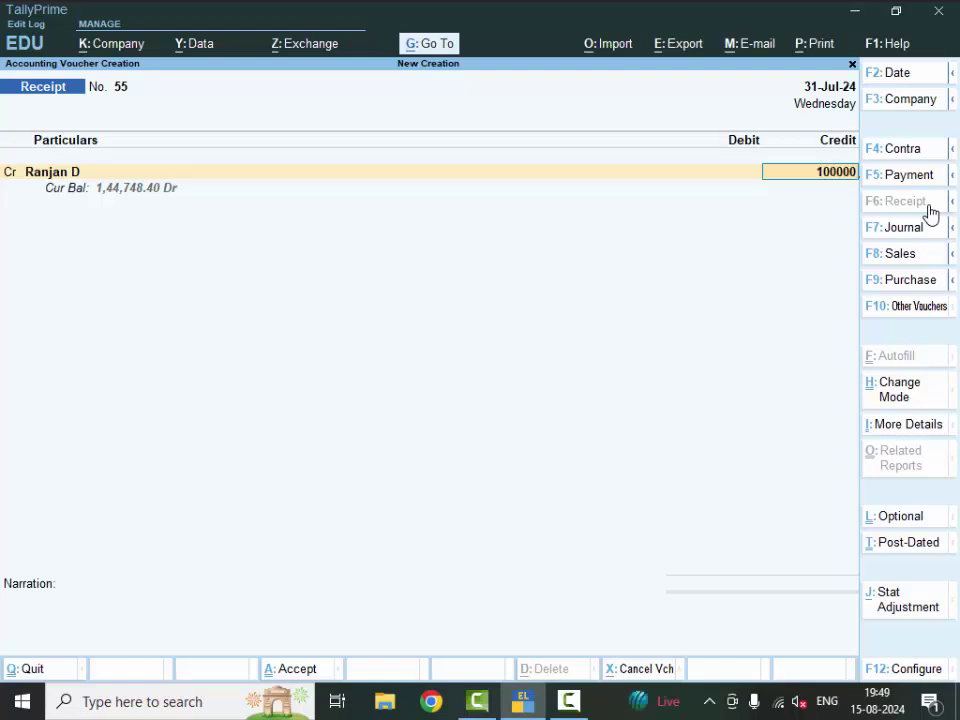
{"action": "key", "text": "Return"}
{"action": "key", "text": "Return"}
{"action": "key", "text": "Return"}
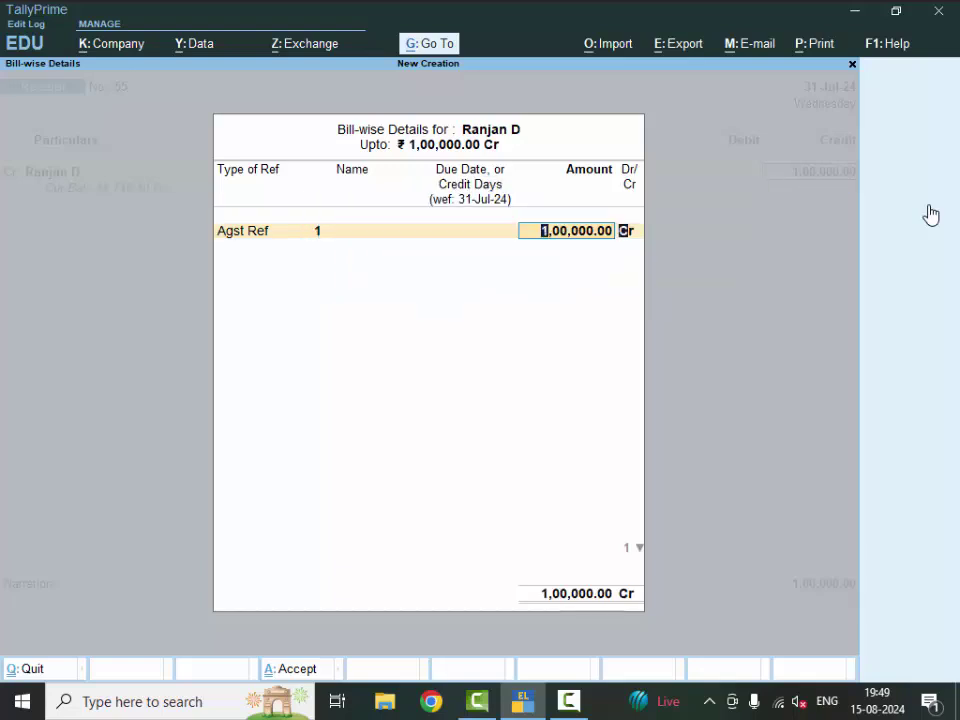
{"action": "key", "text": "Return"}
{"action": "key", "text": "Return"}
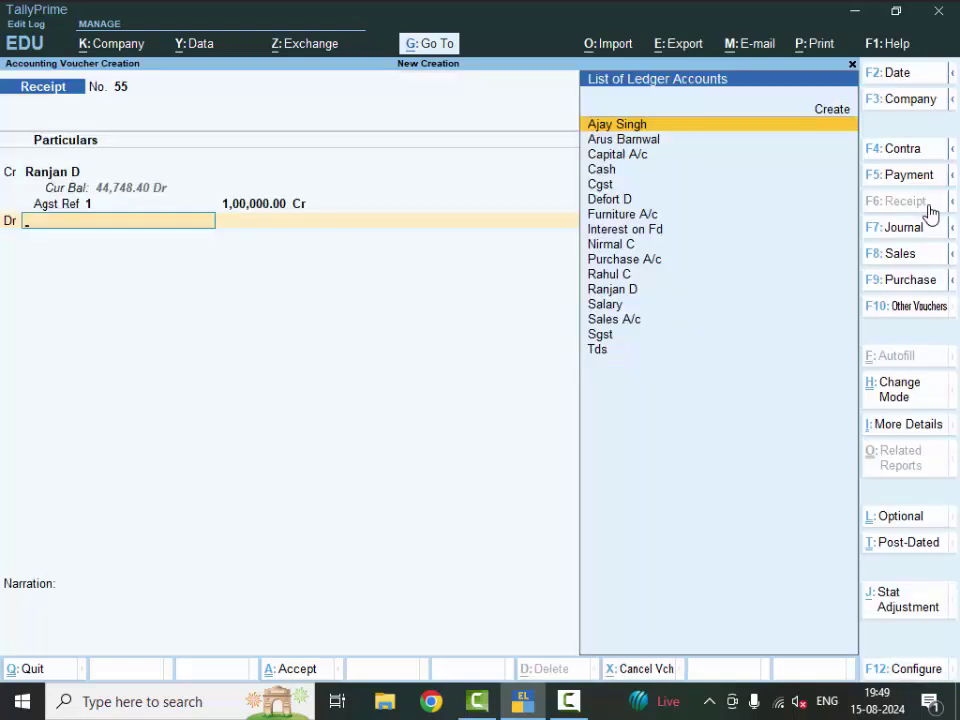
Step: Debit the Cash ledger with 1,00,000 in the receipt voucher
{"action": "key", "text": "Down"}
{"action": "key", "text": "Down"}
{"action": "key", "text": "Down"}
{"action": "key", "text": "Return"}
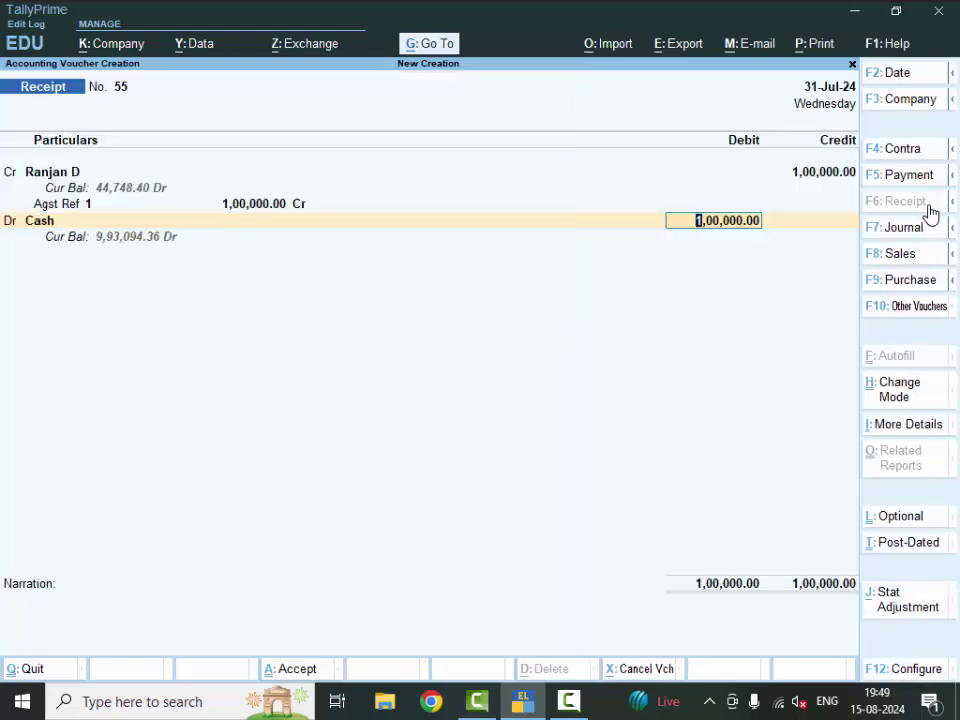
{"action": "key", "text": "Return"}
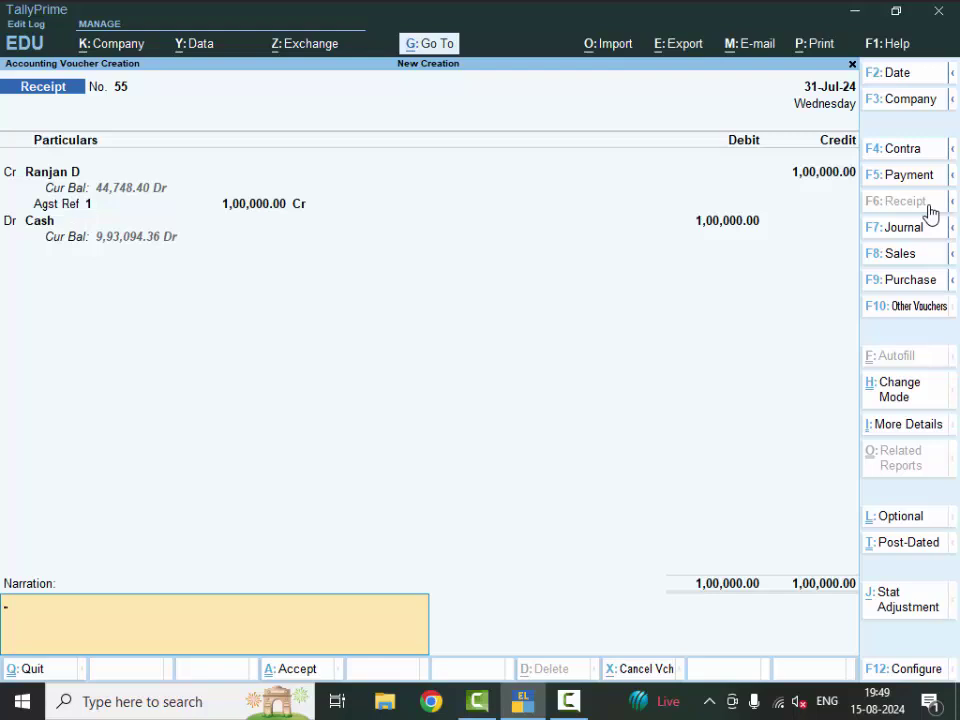
Step: Enter the narration "cash received" and save receipt voucher 55
{"action": "type", "text": "T"}
{"action": "key", "text": "BackSpace"}
{"action": "type", "text": "cash received"}
{"action": "key", "text": "Return"}
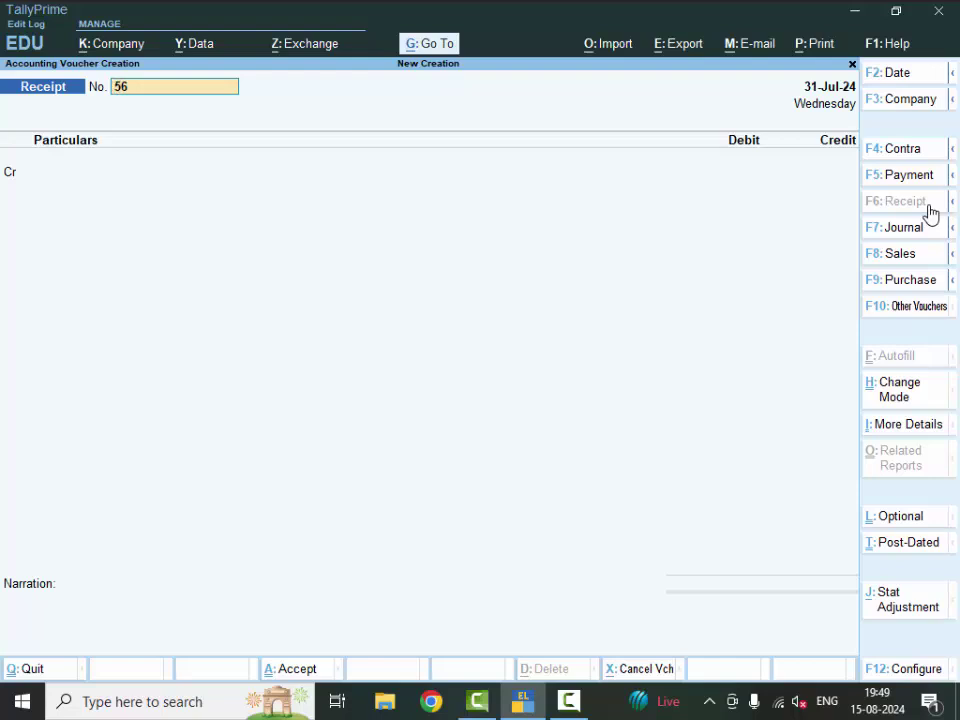
{"action": "left_click", "coordinate": [568, 701]}
{"action": "left_click", "coordinate": [868, 608]}
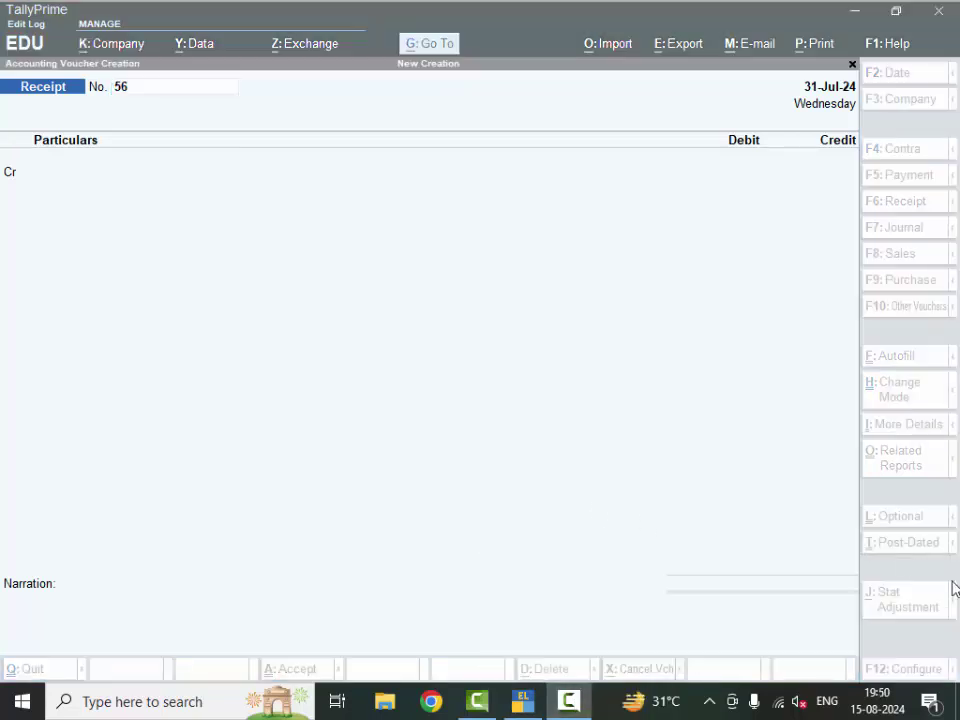
Step: Set the GST stat adjustment of receipt voucher 56 to Refund of Advance Payment as the nature of receipt
{"action": "key", "text": "Return"}
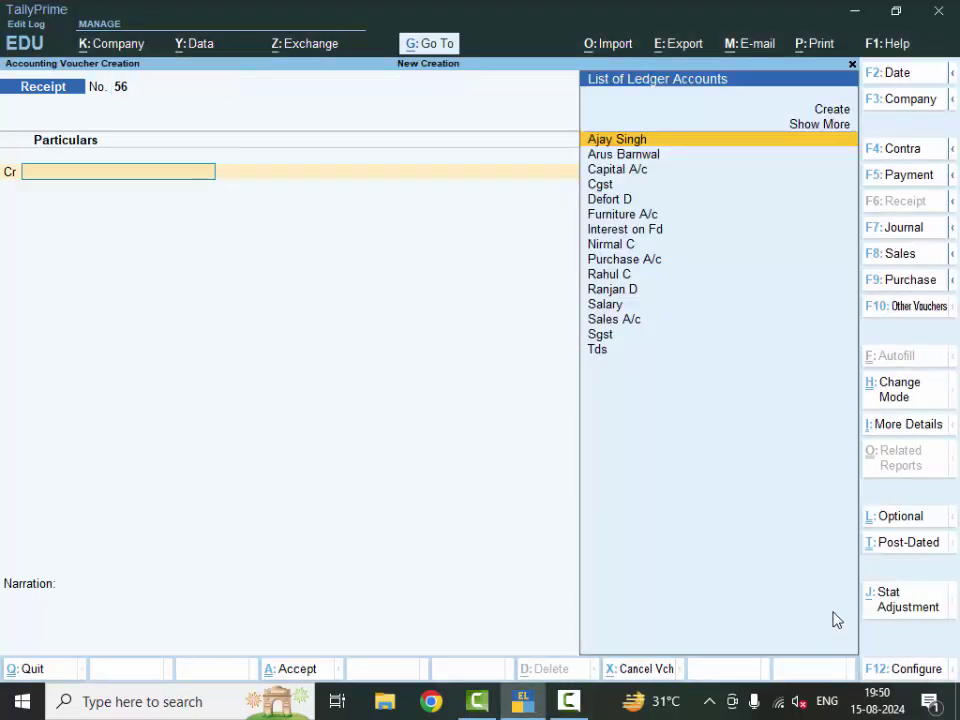
{"action": "left_click", "coordinate": [899, 612]}
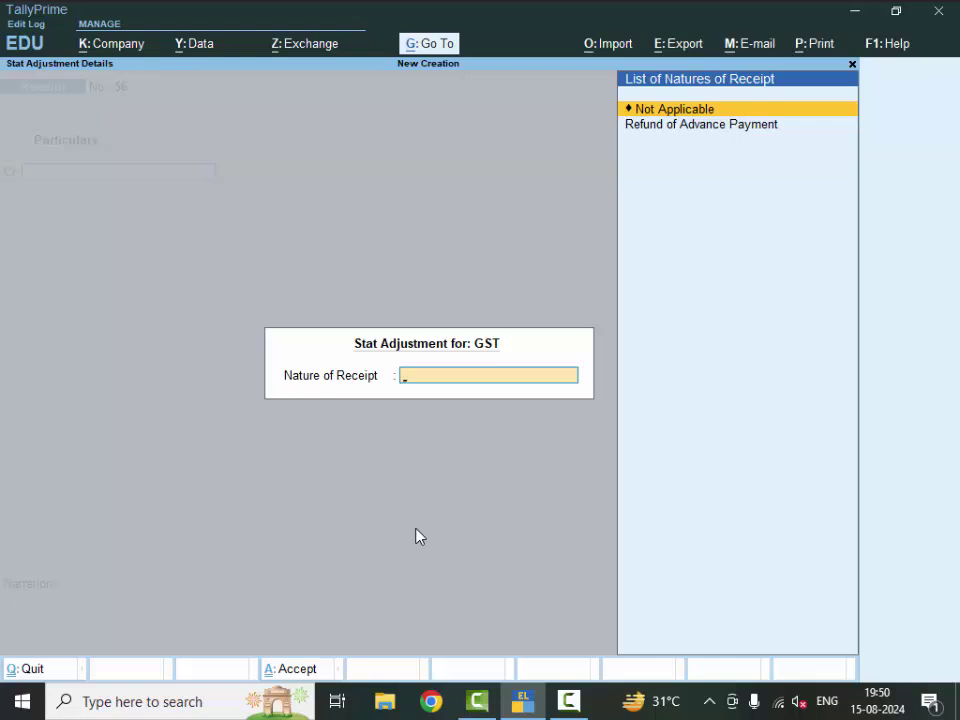
{"action": "key", "text": "Down"}
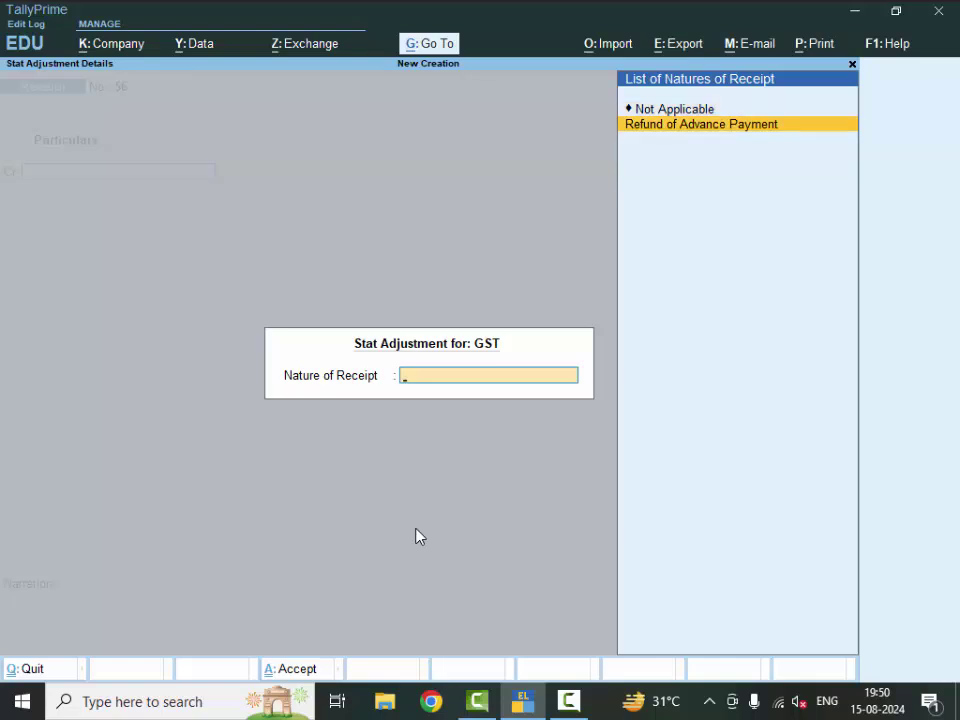
{"action": "key", "text": "Return"}
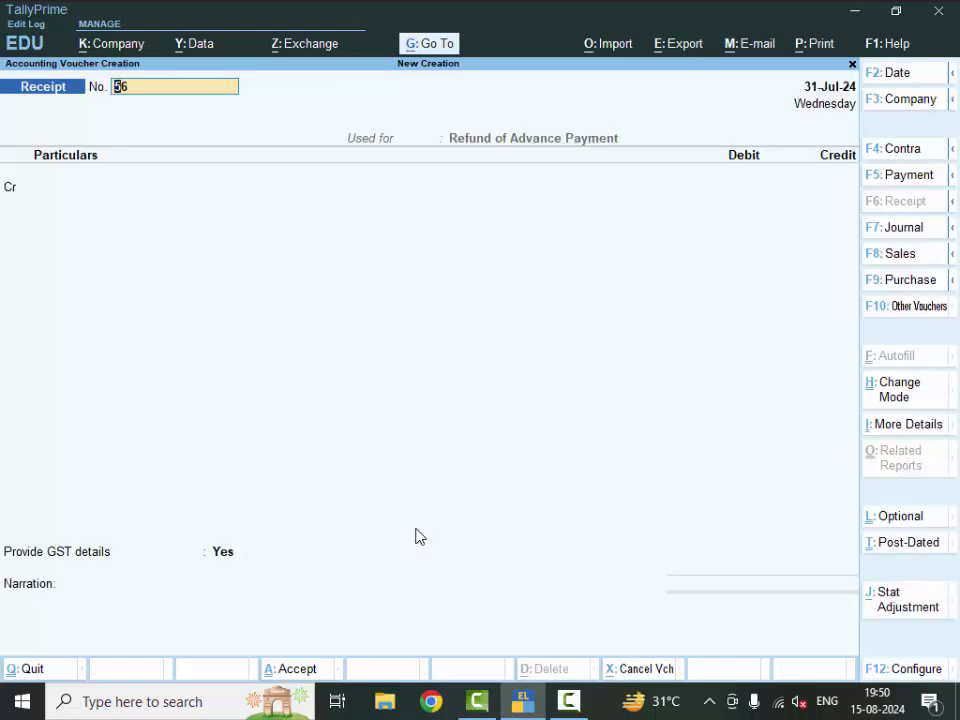
Step: Discard the unsaved receipt voucher 56 and return to the Gateway of Tally
{"action": "key", "text": "Escape"}
{"action": "key", "text": "Escape"}
{"action": "key", "text": "y"}
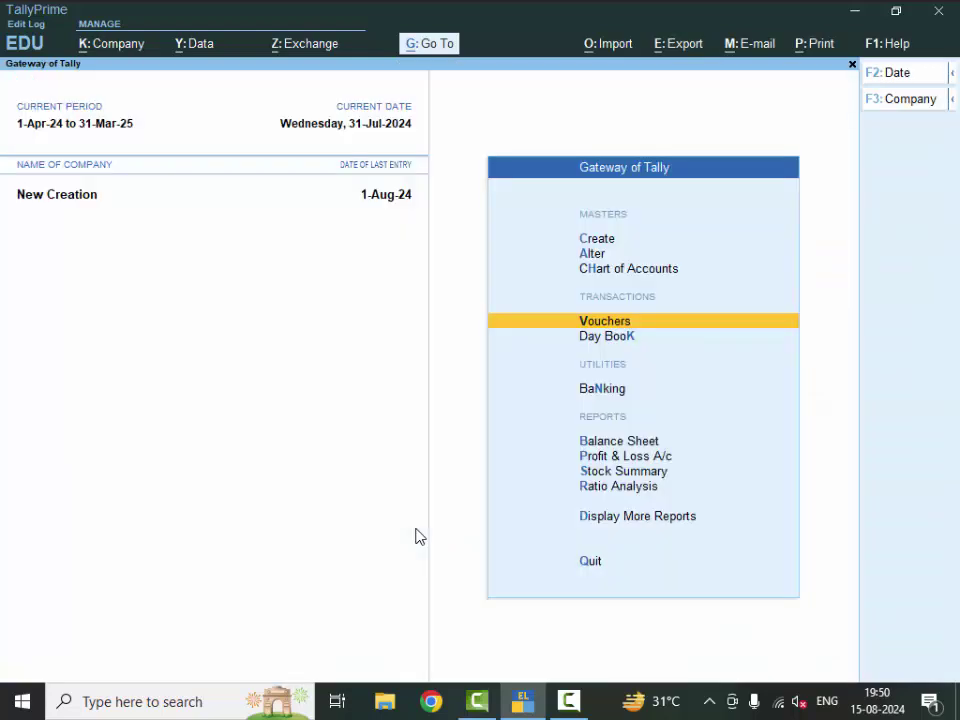
{"action": "key", "text": "Return"}
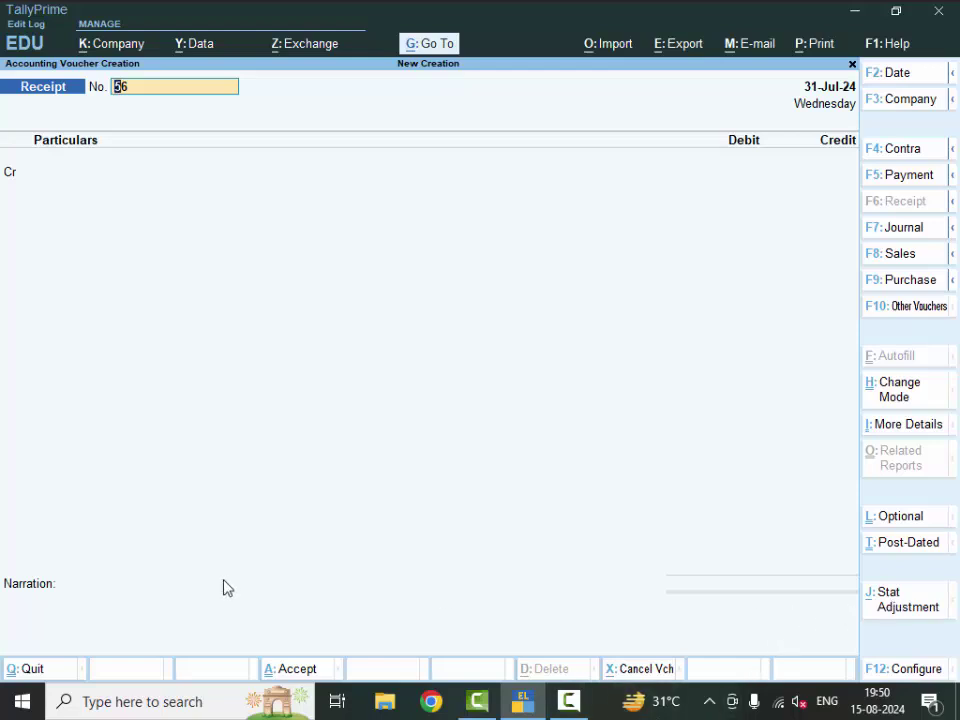
{"action": "key", "text": "Escape"}
{"action": "key", "text": "Escape"}
{"action": "key", "text": "y"}
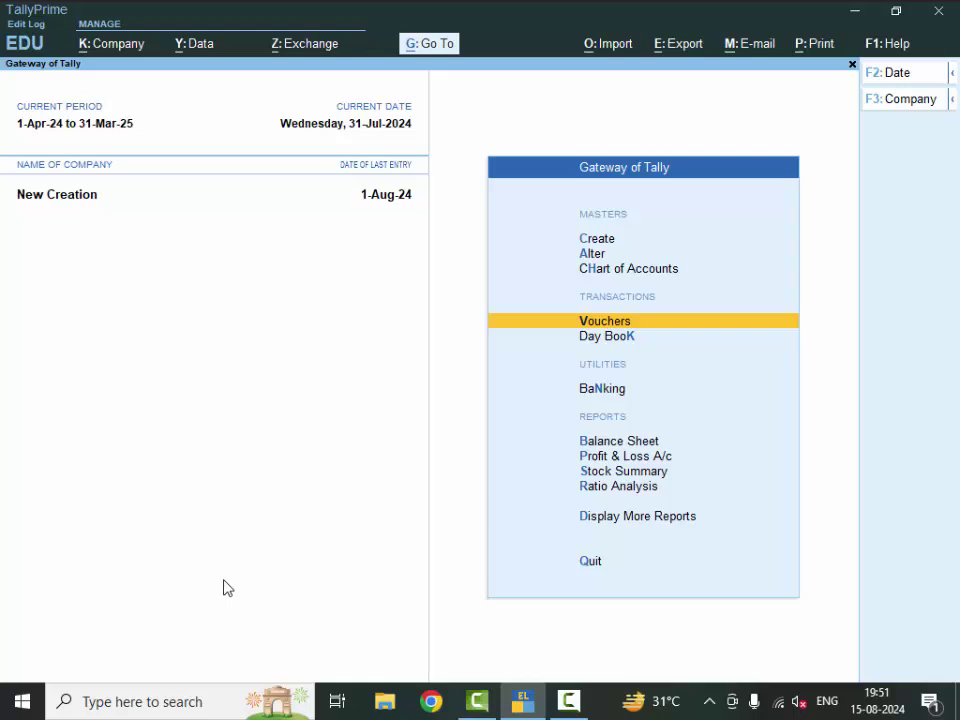
Step: Display the Ledger Outstandings statement for the first party in the list of ledgers
{"action": "key", "text": "d"}
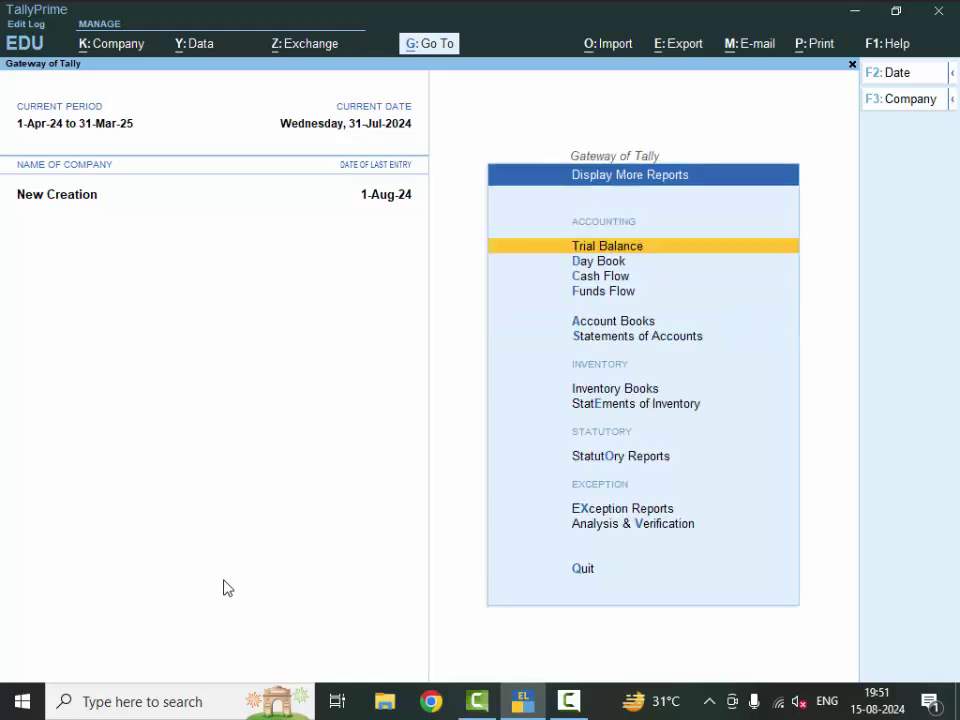
{"action": "key", "text": "Down"}
{"action": "key", "text": "Down"}
{"action": "key", "text": "Down"}
{"action": "key", "text": "Down"}
{"action": "key", "text": "Down"}
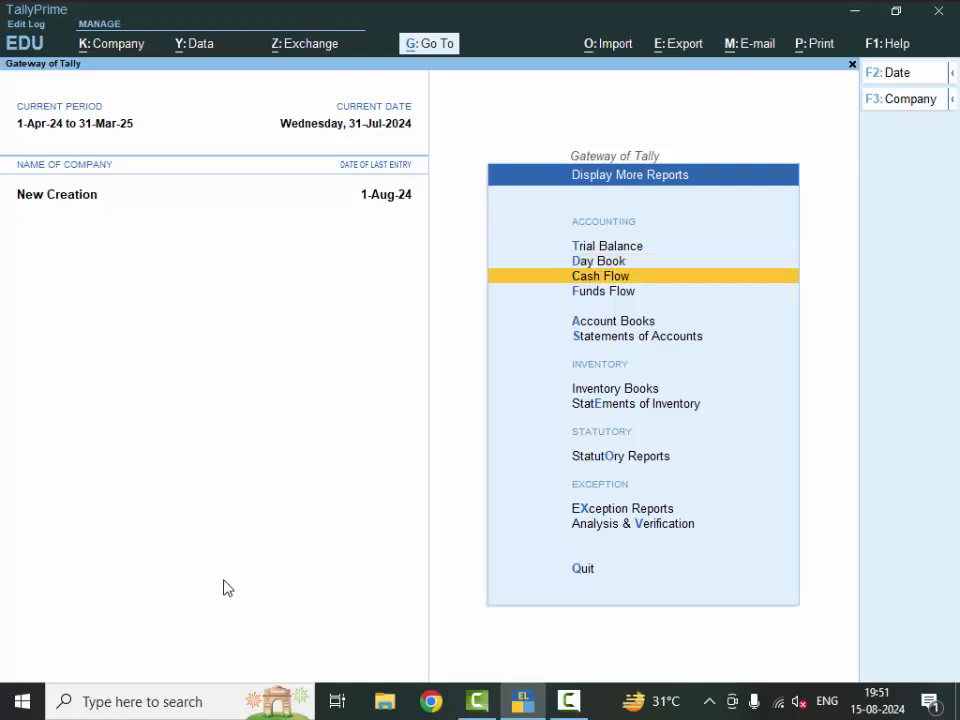
{"action": "key", "text": "Return"}
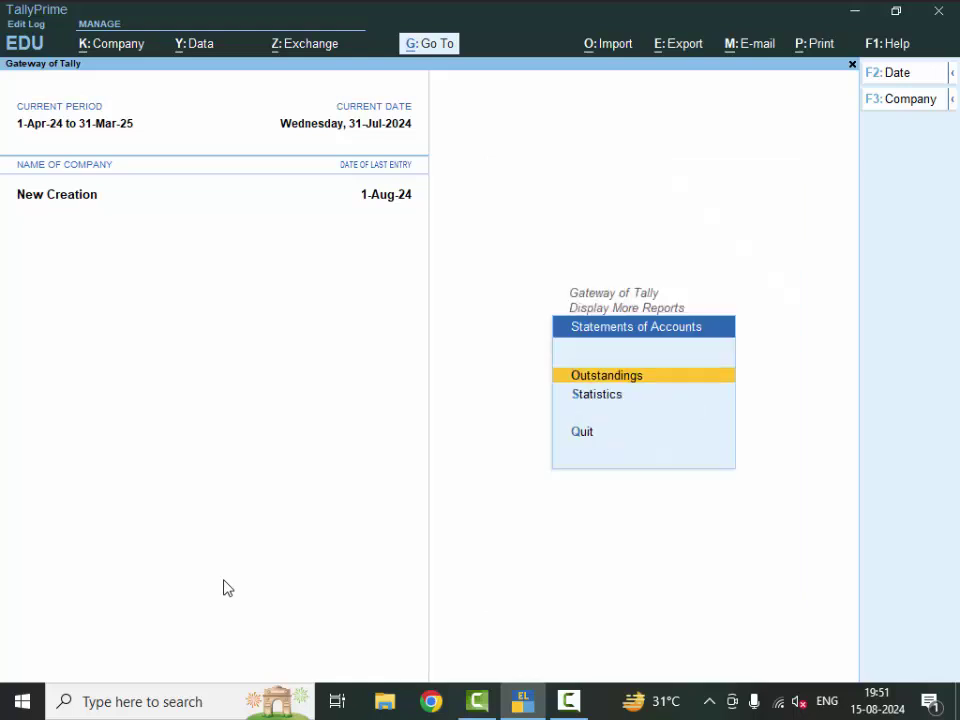
{"action": "key", "text": "Return"}
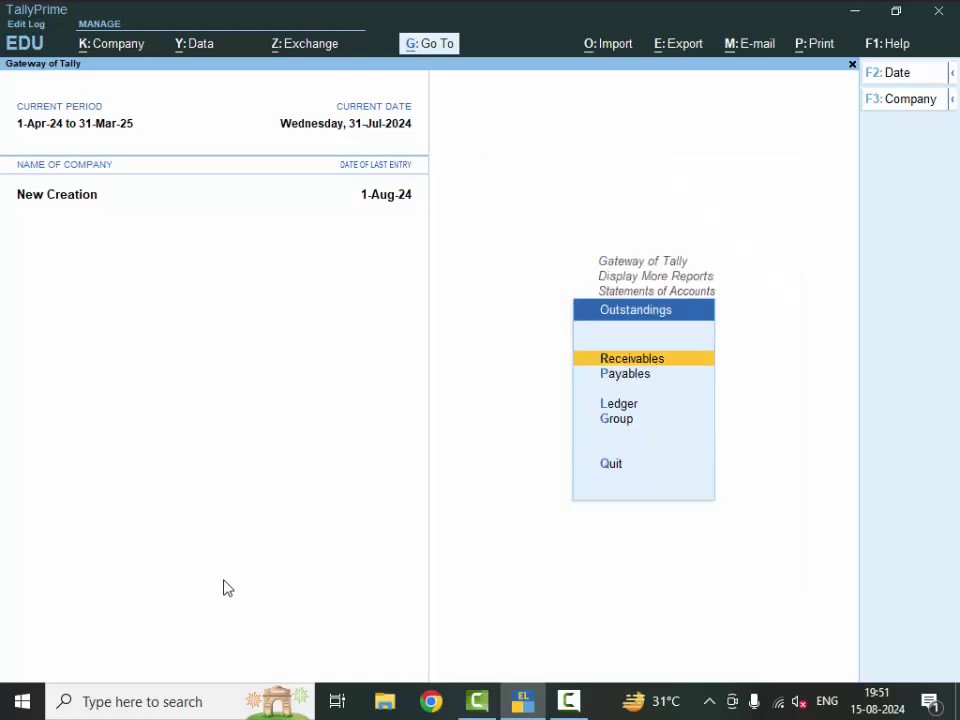
{"action": "key", "text": "Down"}
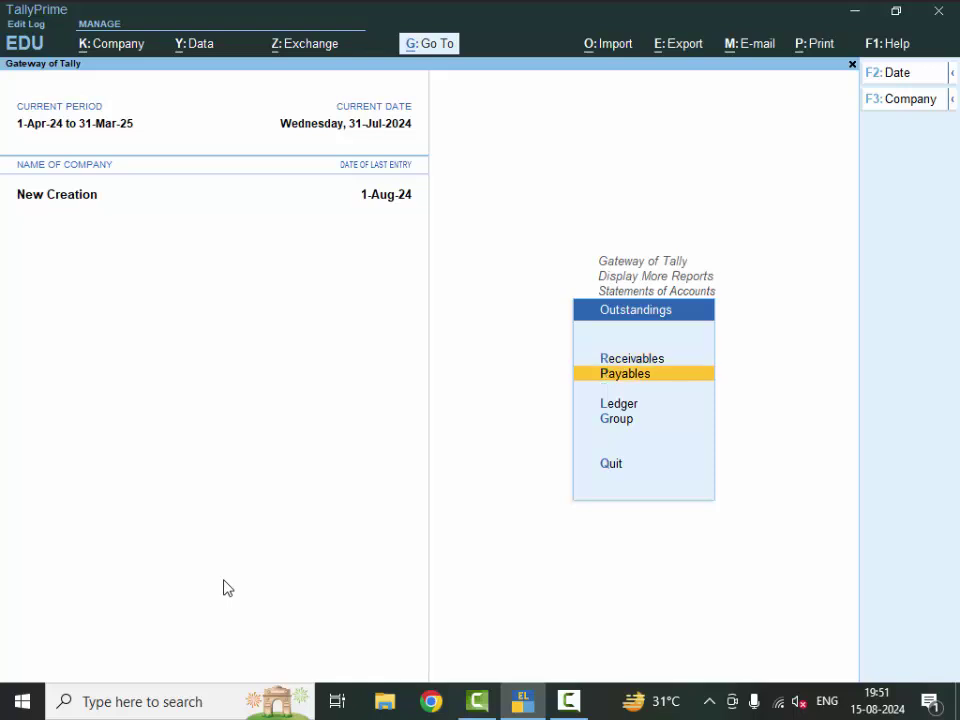
{"action": "key", "text": "Down"}
{"action": "key", "text": "Return"}
{"action": "key", "text": "Return"}
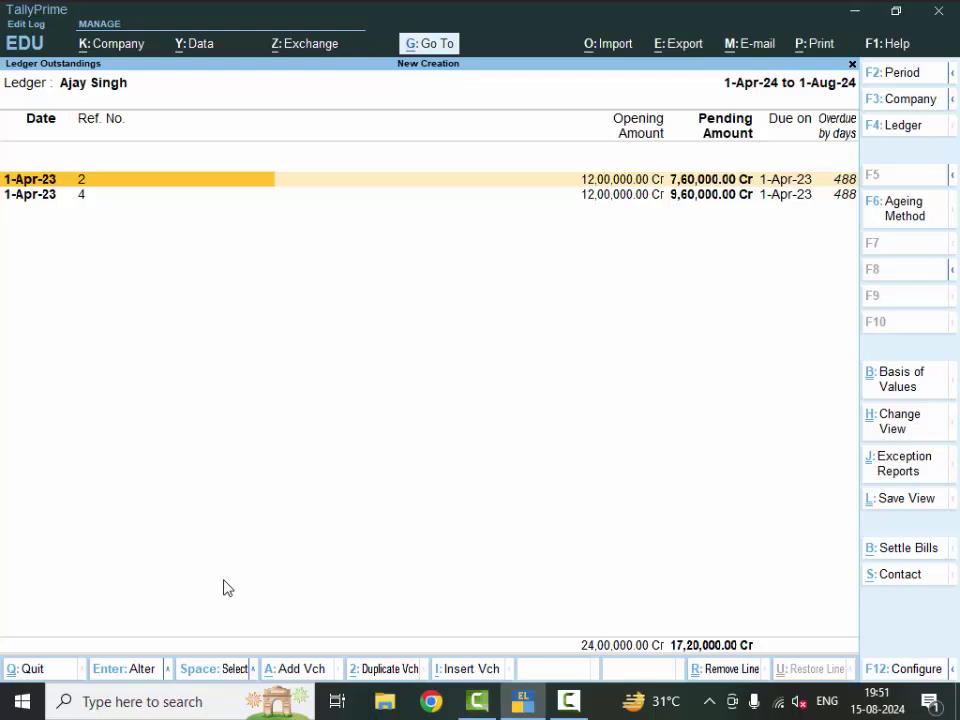
Step: Expand pending bill 4 to examine its voucher details, and close the first party's outstandings
{"action": "key", "text": "Down"}
{"action": "key", "text": "shift+Return"}
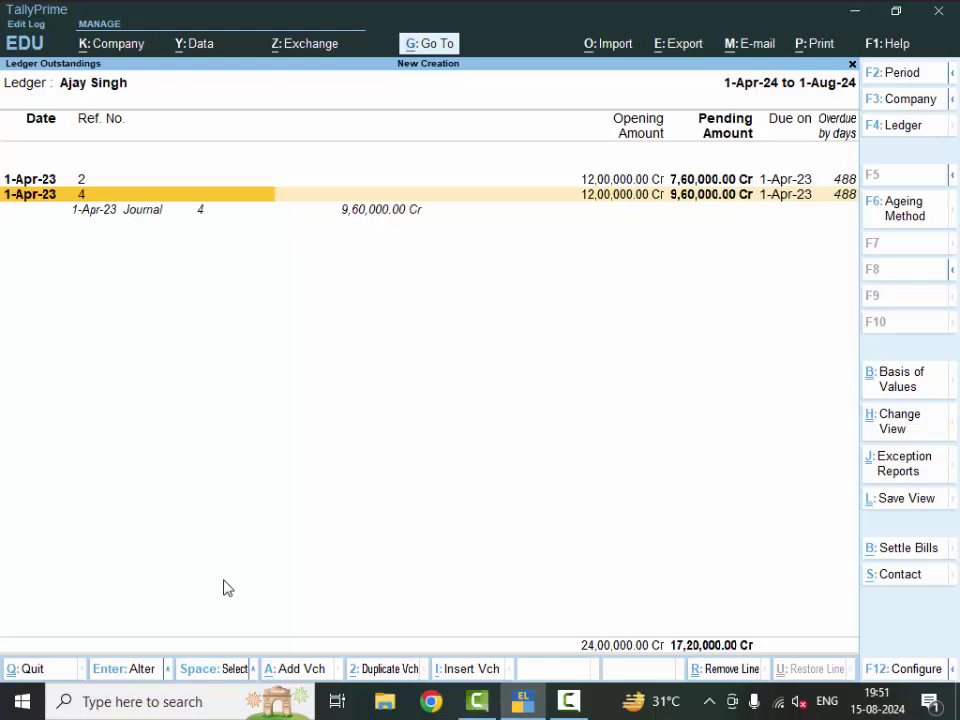
{"action": "key", "text": "Escape"}
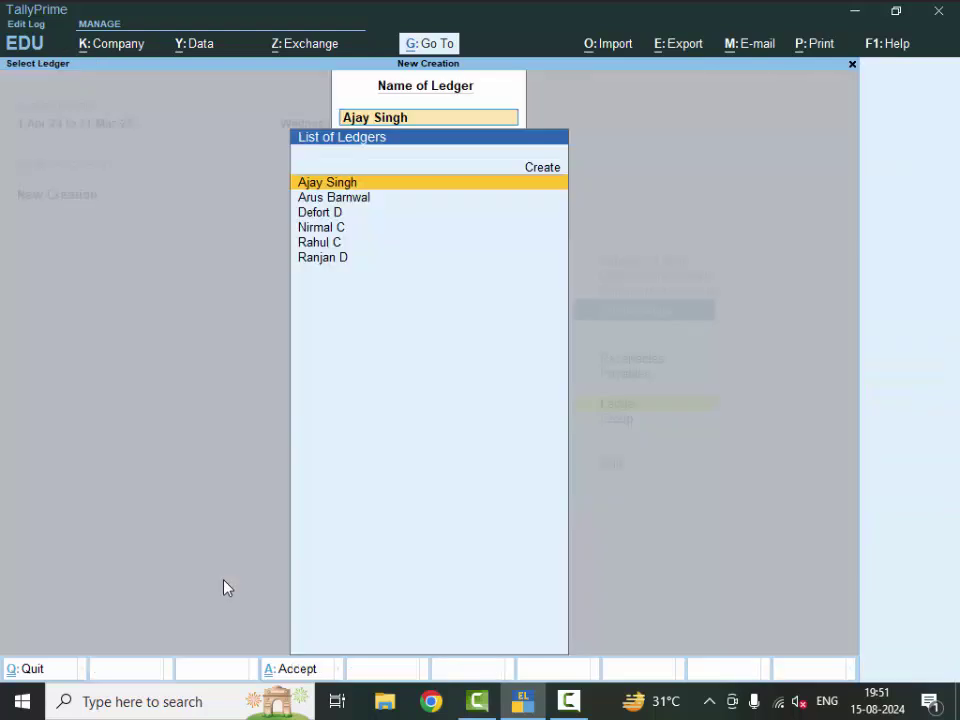
Step: Review the pending bills of the second and third parties in the list of ledgers
{"action": "key", "text": "Down"}
{"action": "key", "text": "Return"}
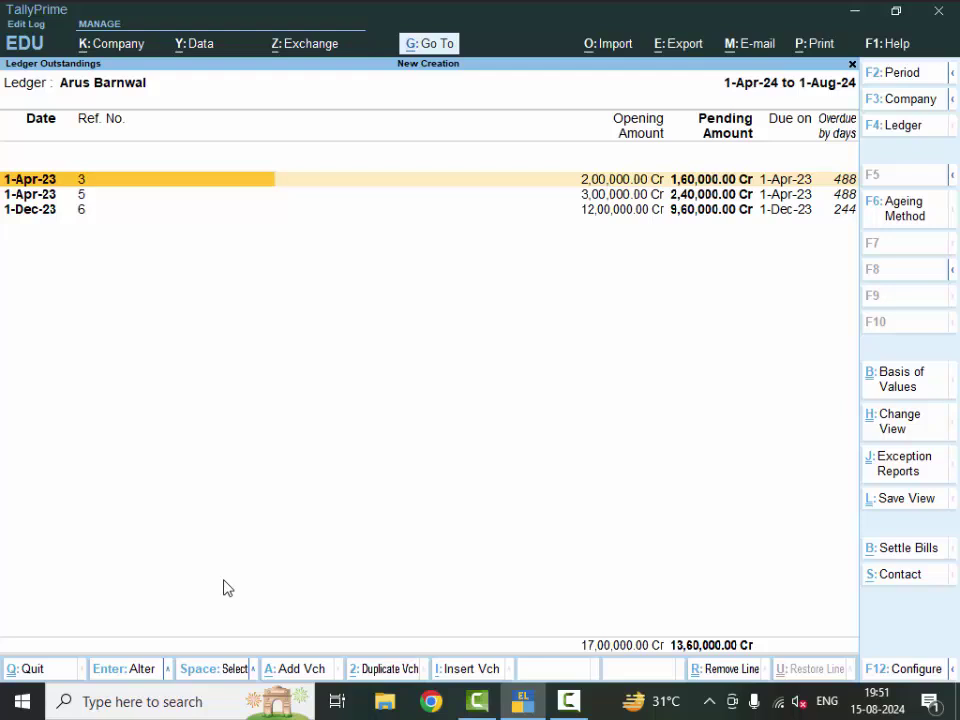
{"action": "key", "text": "Escape"}
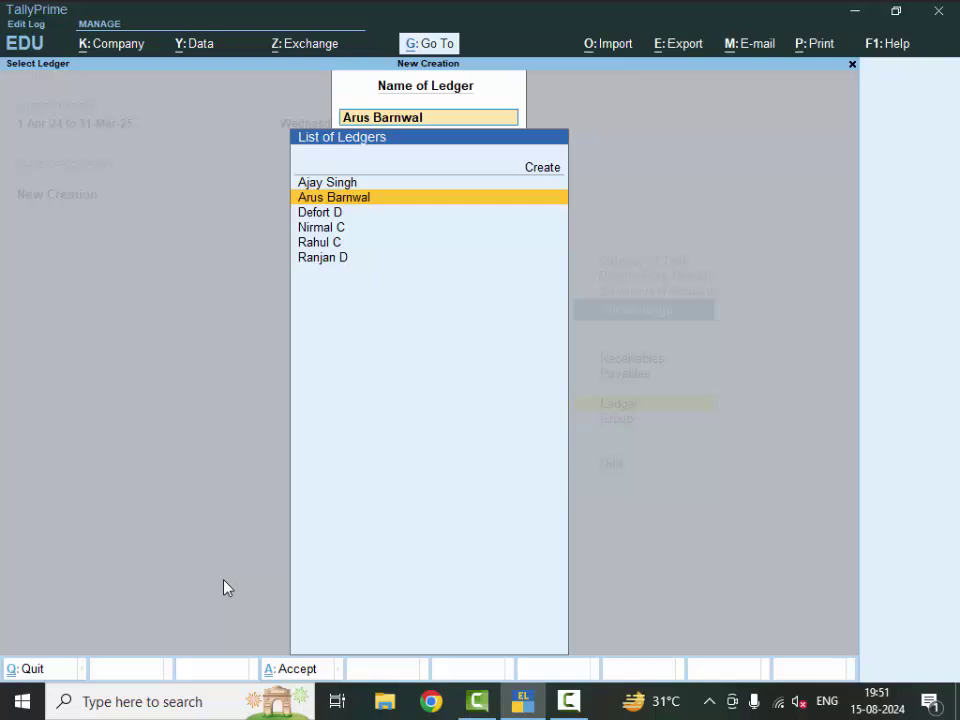
{"action": "key", "text": "Down"}
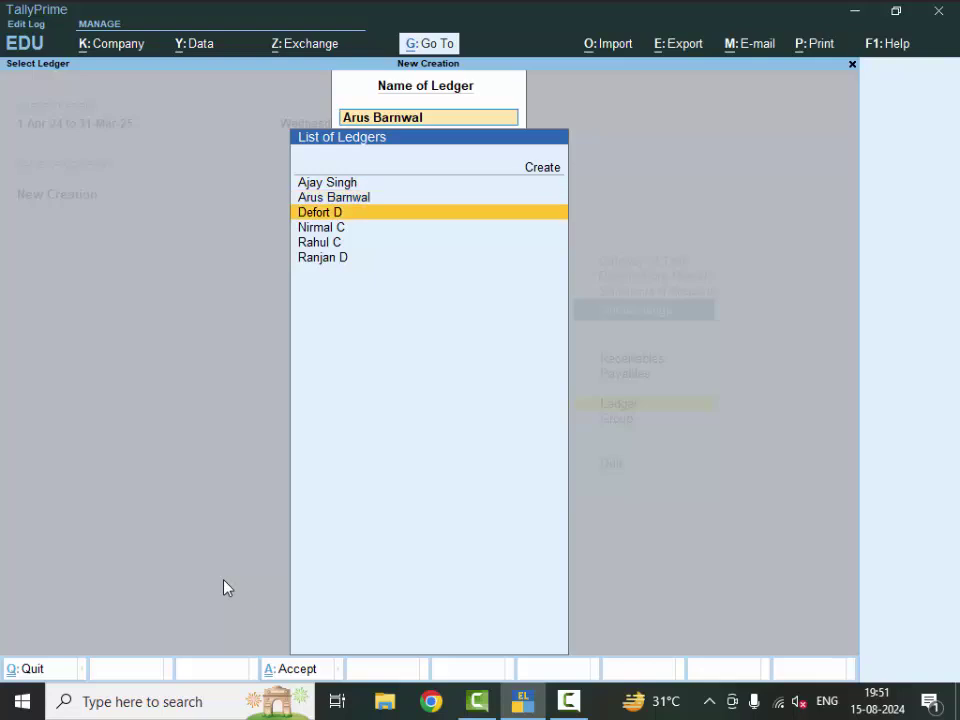
{"action": "key", "text": "Return"}
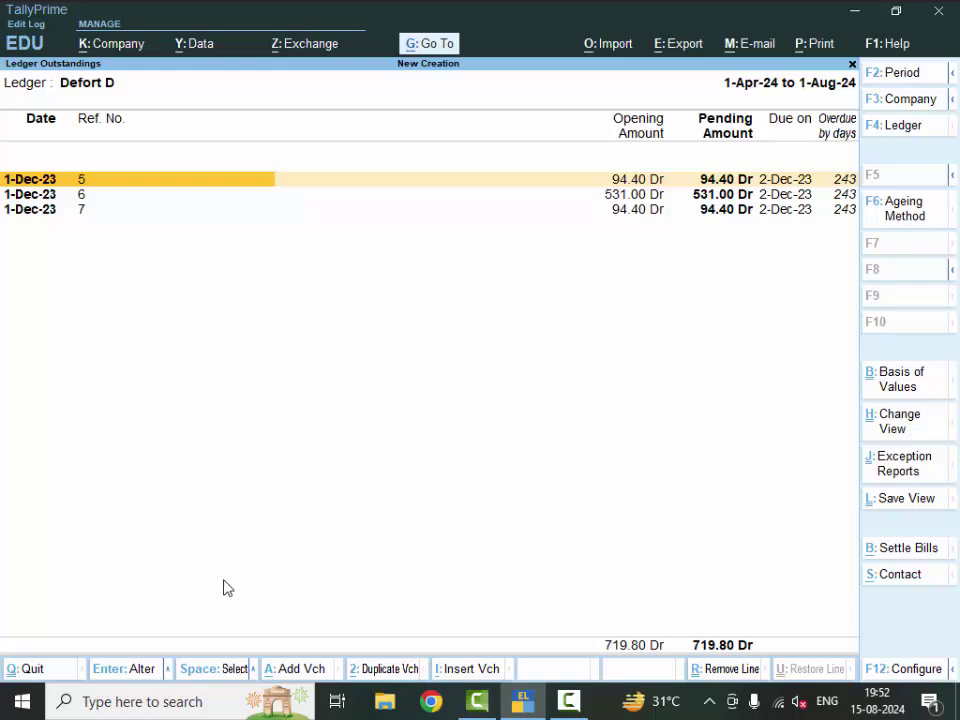
{"action": "key", "text": "Escape"}
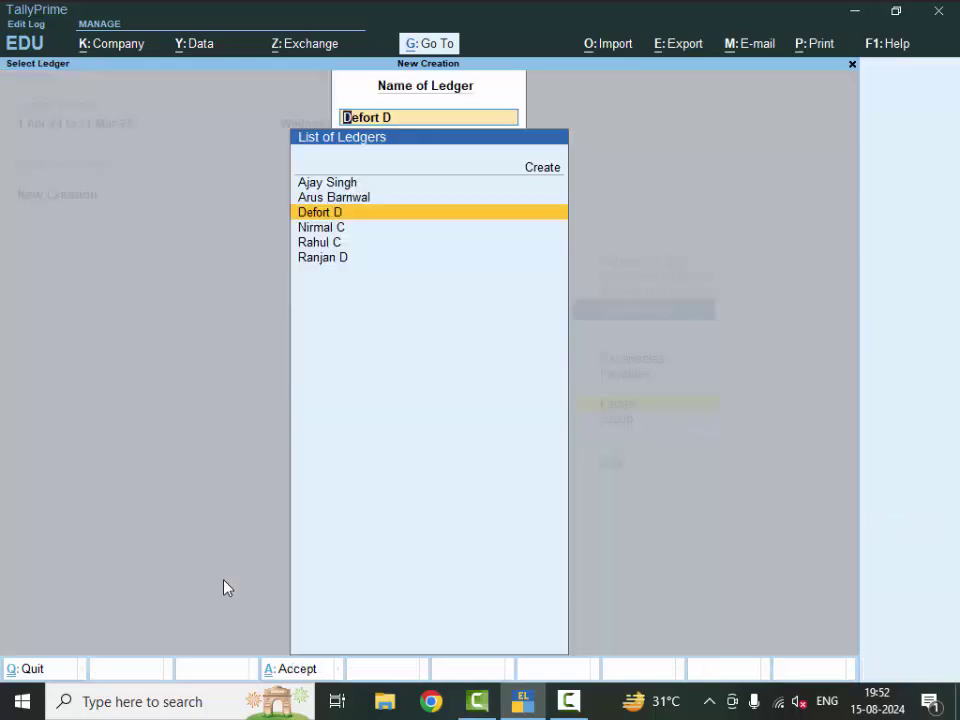
Step: Review the fourth party's pending bills and On Account amount, and return to the Gateway of Tally
{"action": "key", "text": "Down"}
{"action": "key", "text": "Return"}
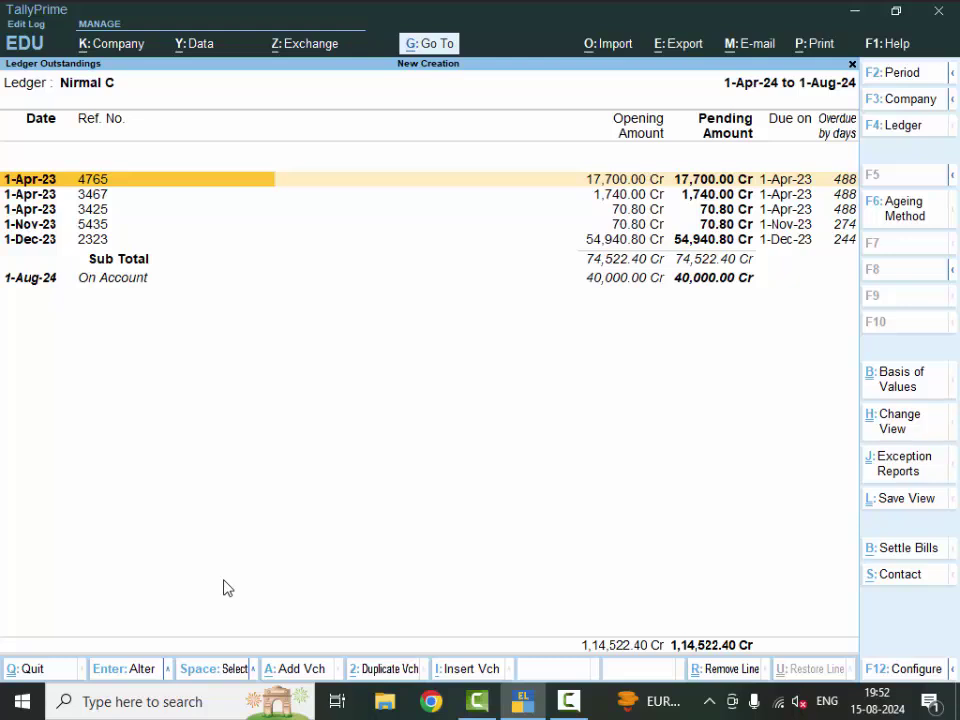
{"action": "key", "text": "Escape"}
{"action": "key", "text": "Escape"}
{"action": "key", "text": "Escape"}
{"action": "key", "text": "Escape"}
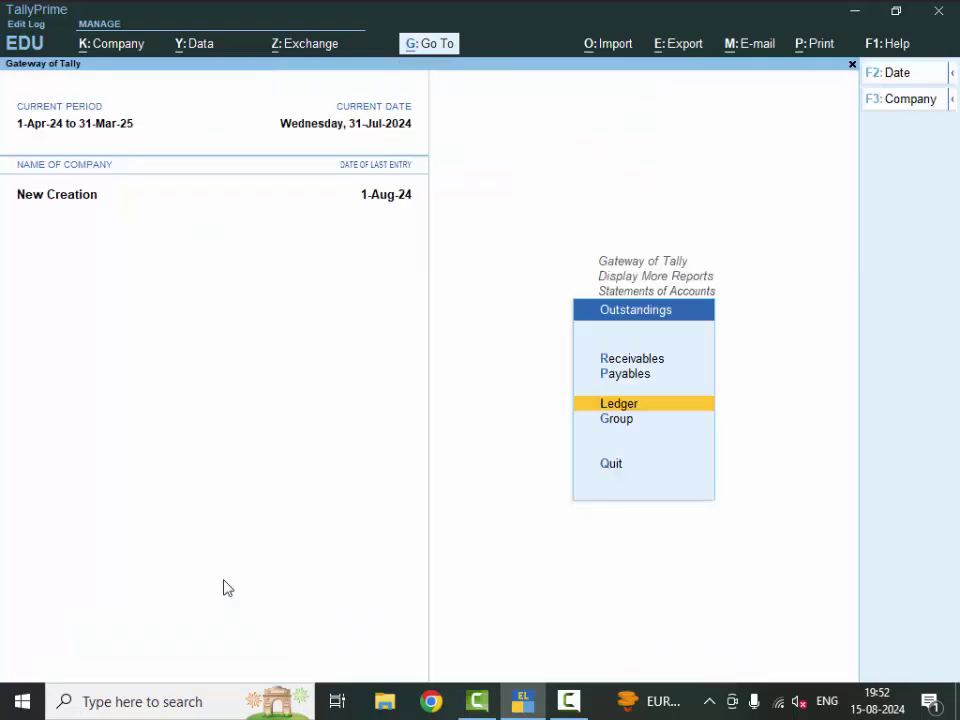
{"action": "key", "text": "Escape"}
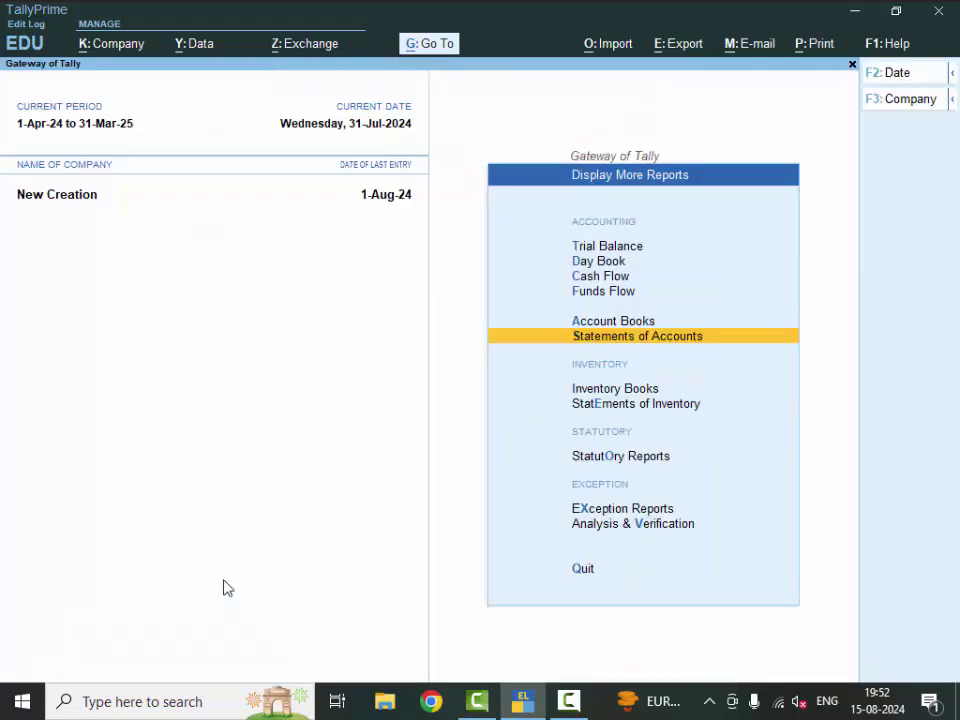
{"action": "key", "text": "Escape"}
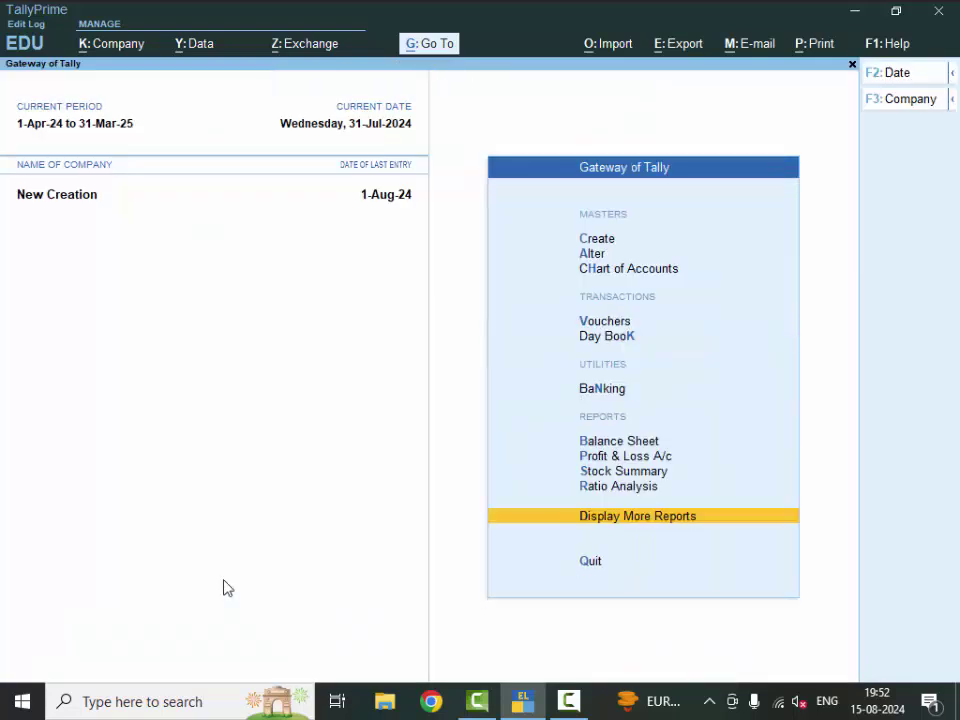